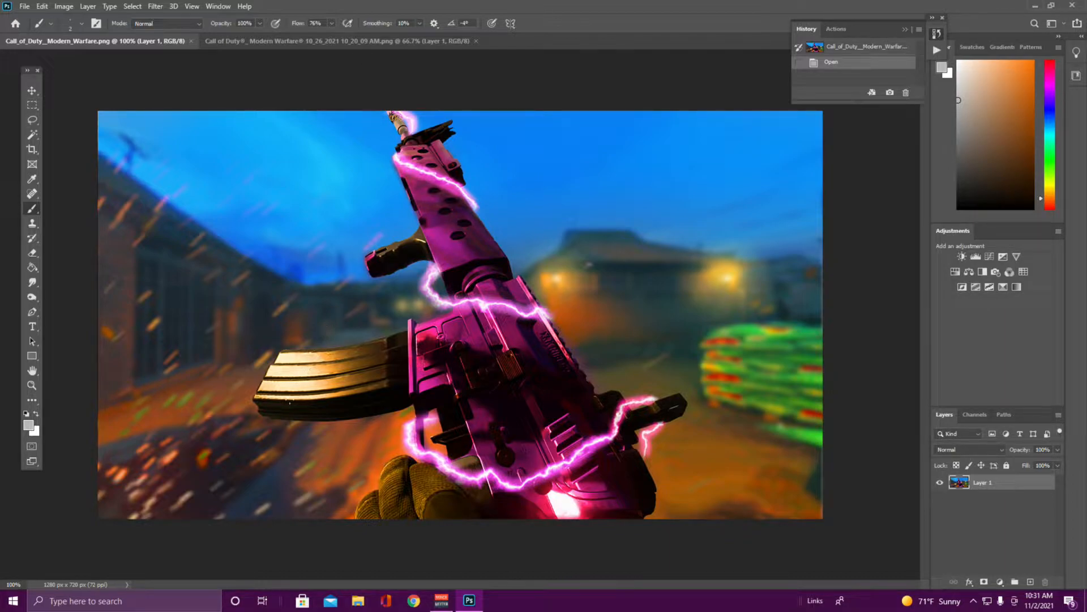
Compare the finished gun artwork with the raw gun screenshot it is based on
{"action": "left_click", "coordinate": [385, 41]}
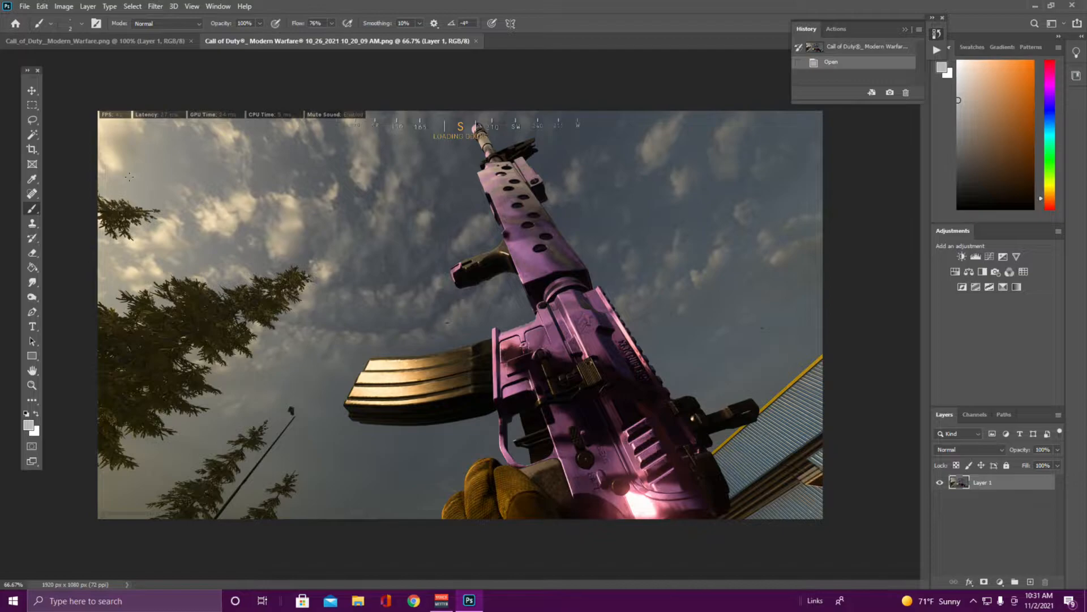
{"action": "left_click", "coordinate": [141, 41]}
{"action": "left_click", "coordinate": [287, 40]}
Reset the colours to default and clear the sky around the gun using contiguous Magic Wand selections with tolerance 32, then deselect
{"action": "key", "text": "d"}
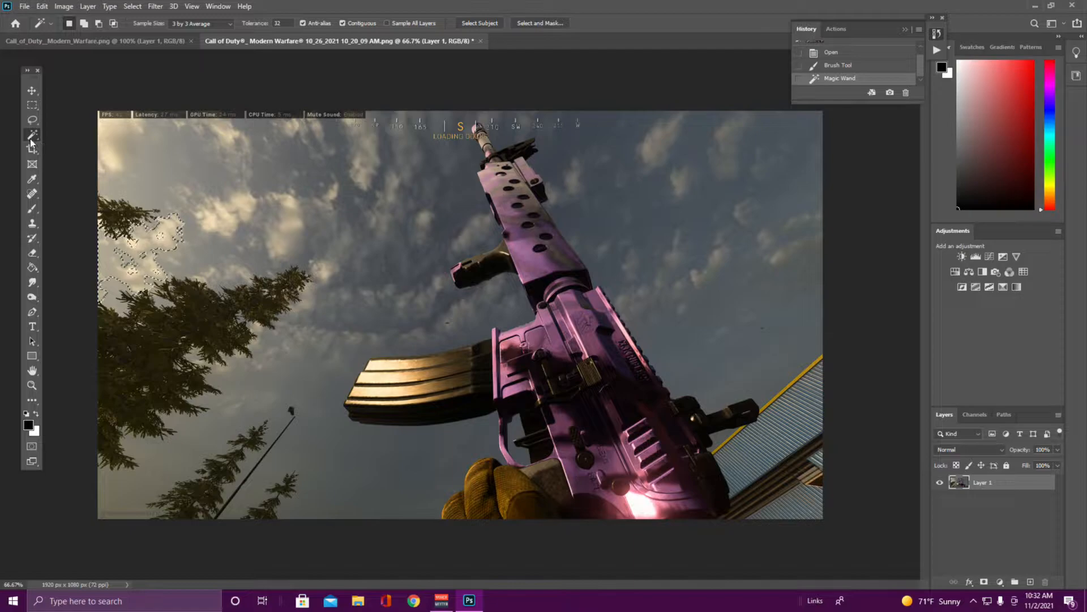
{"action": "right_click", "coordinate": [31, 138]}
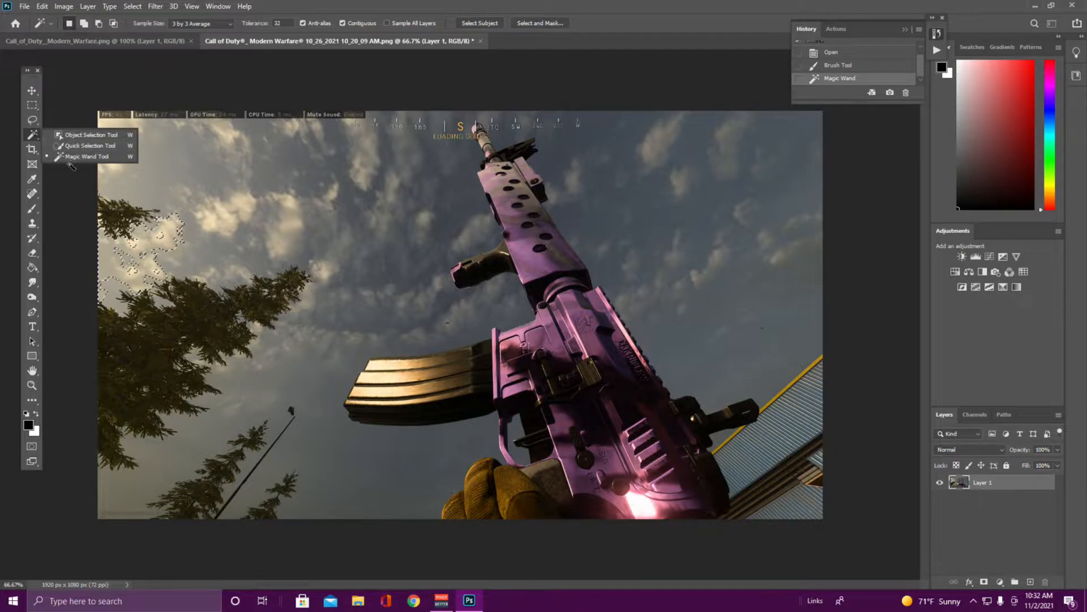
{"action": "left_click", "coordinate": [74, 157]}
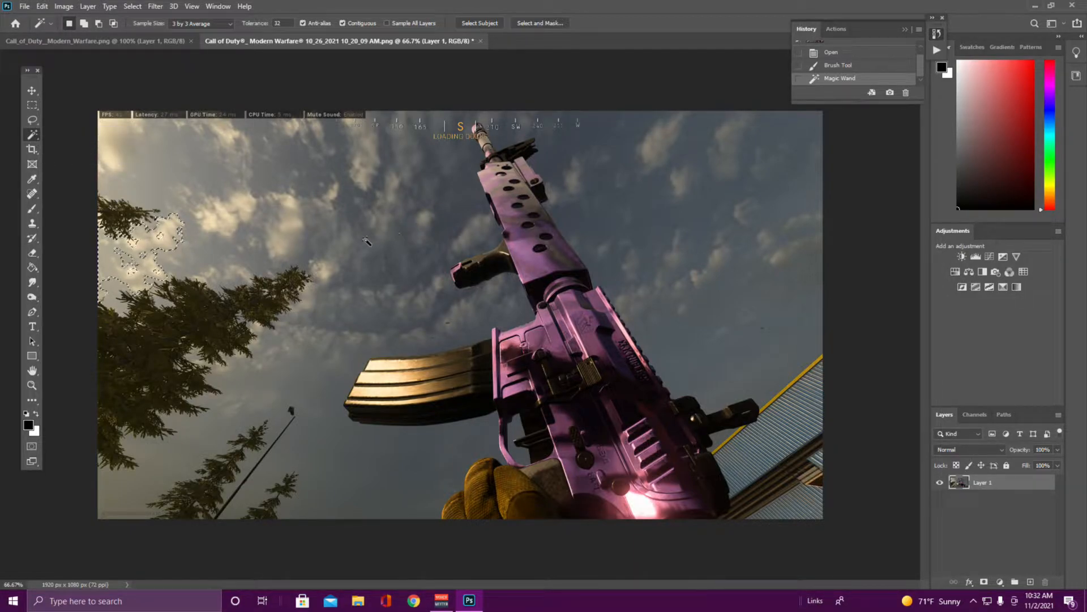
{"action": "key", "text": "Delete"}
{"action": "left_click", "coordinate": [510, 291]}
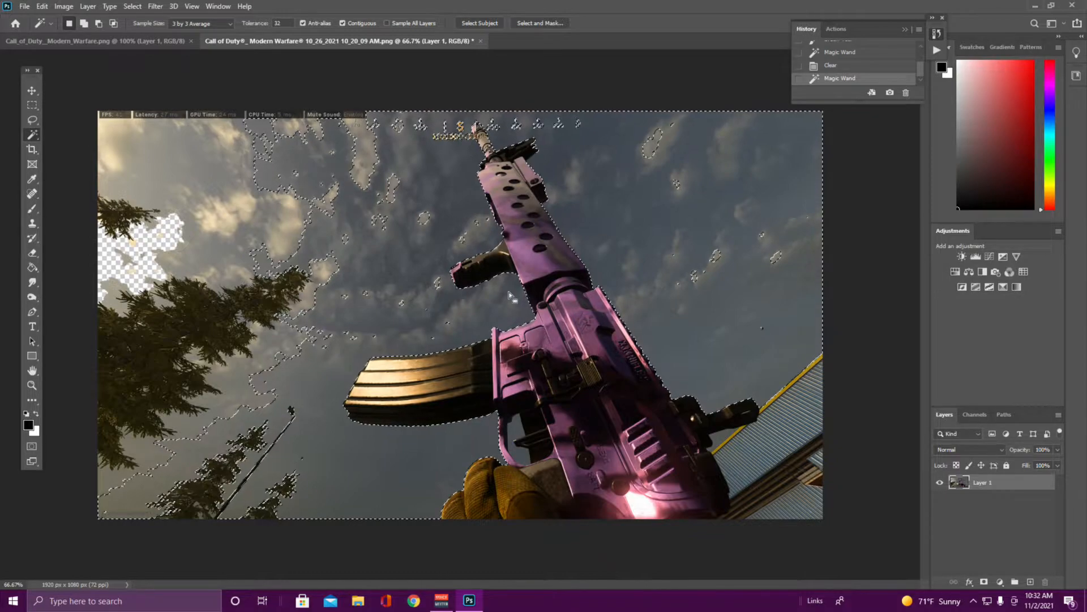
{"action": "key", "text": "Delete"}
{"action": "key", "text": "ctrl+d"}
{"action": "scroll", "coordinate": [526, 449], "scroll_direction": "up", "scroll_amount": 1}
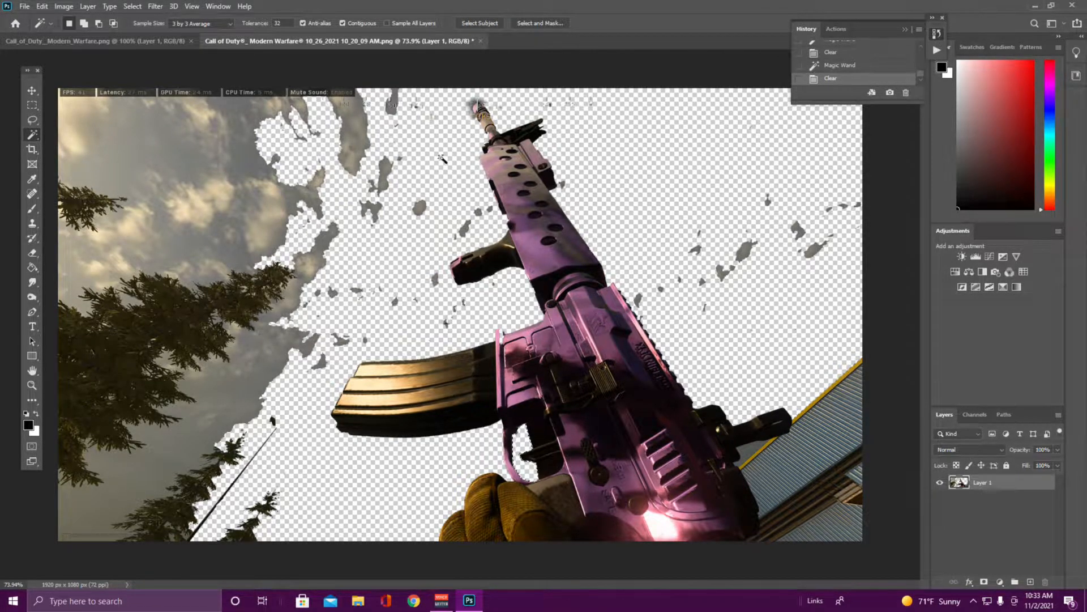
Erase the leftover clouds, trees and roof so that only the gun and gloved hand remain
{"action": "left_click", "coordinate": [32, 253]}
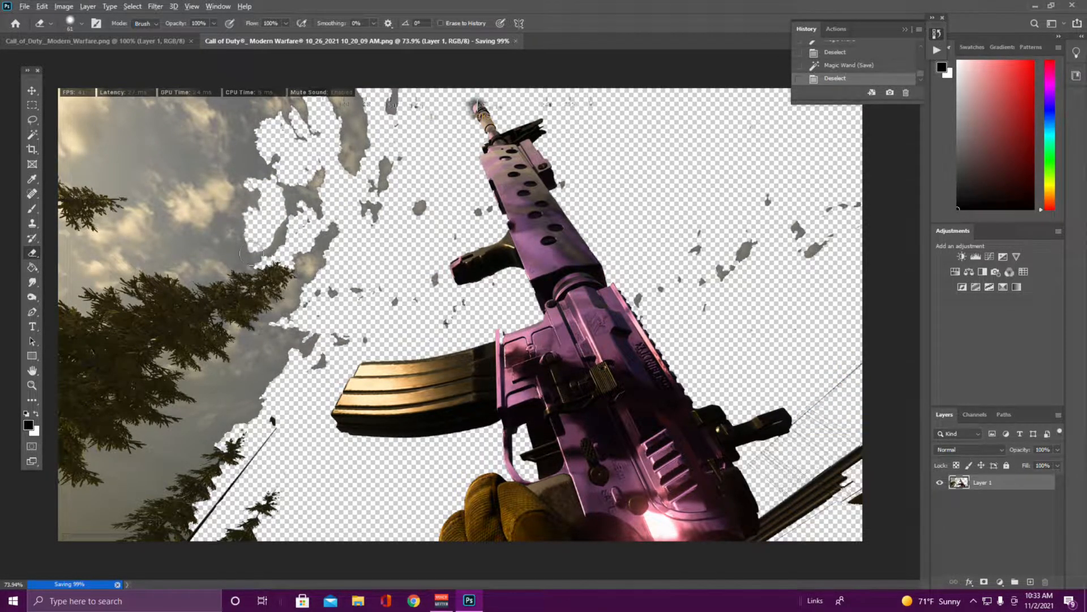
{"action": "mouse_move", "coordinate": [253, 251]}
{"action": "left_mouse_down"}
{"action": "mouse_move", "coordinate": [384, 252]}
{"action": "mouse_move", "coordinate": [361, 453]}
{"action": "mouse_move", "coordinate": [287, 535]}
{"action": "left_mouse_up"}
{"action": "left_click_drag", "start_coordinate": [270, 340], "coordinate": [298, 341]}
{"action": "mouse_move", "coordinate": [256, 208]}
{"action": "left_mouse_down"}
{"action": "mouse_move", "coordinate": [212, 352]}
{"action": "mouse_move", "coordinate": [121, 181]}
{"action": "mouse_move", "coordinate": [206, 509]}
{"action": "mouse_move", "coordinate": [243, 328]}
{"action": "mouse_move", "coordinate": [151, 125]}
{"action": "mouse_move", "coordinate": [365, 99]}
{"action": "mouse_move", "coordinate": [347, 241]}
{"action": "mouse_move", "coordinate": [264, 324]}
{"action": "left_mouse_up"}
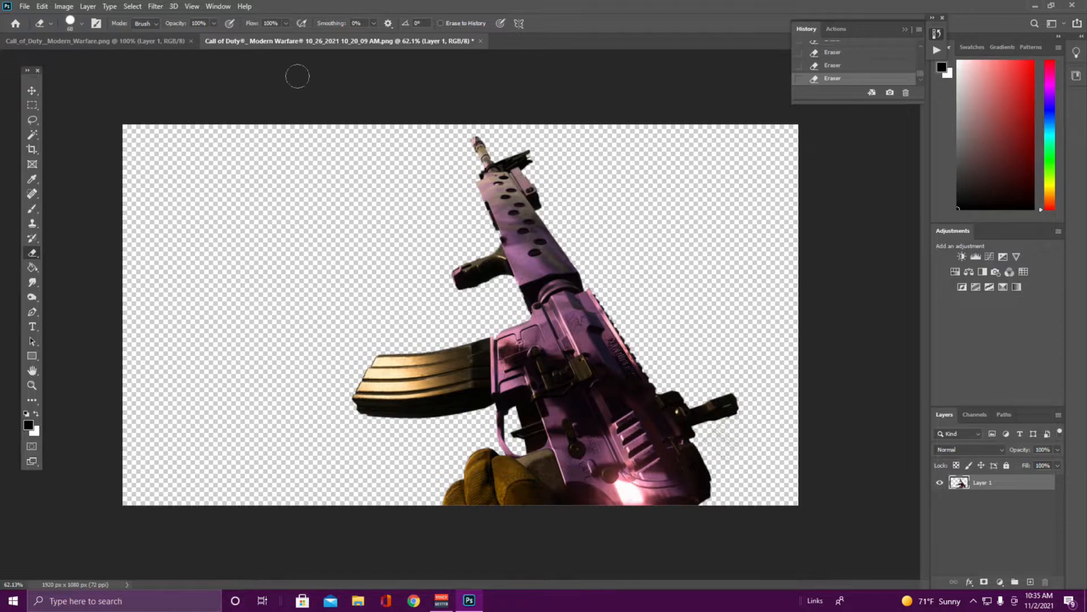
Open the Modern Warfare screenshot dated 7_20_2021 1_23_14 AM as the background image
{"action": "left_click", "coordinate": [25, 7]}
{"action": "left_click", "coordinate": [34, 30]}
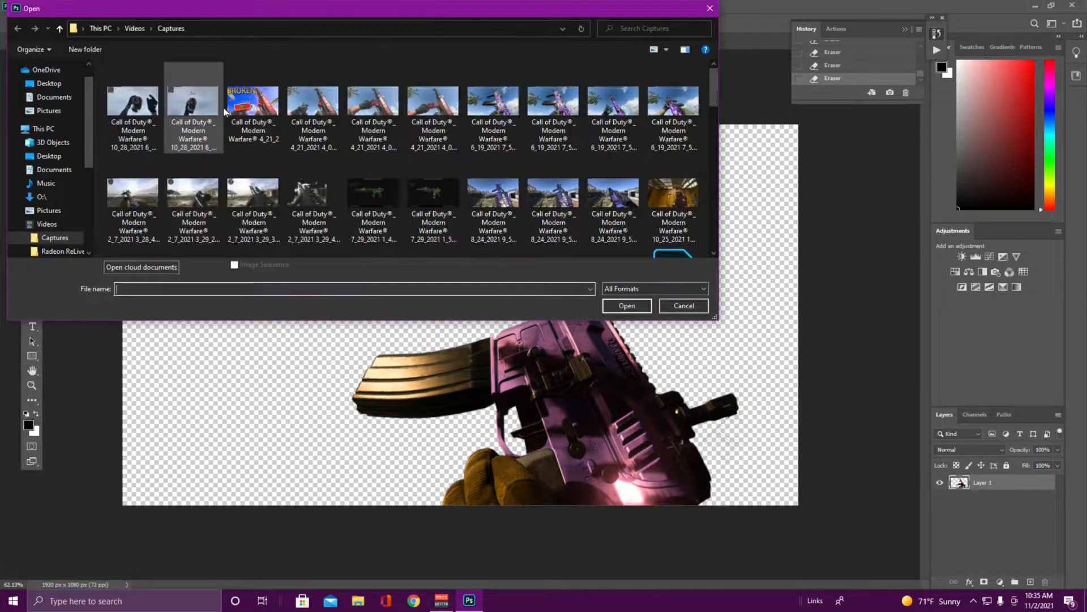
{"action": "scroll", "coordinate": [493, 219], "scroll_direction": "down", "scroll_amount": 3}
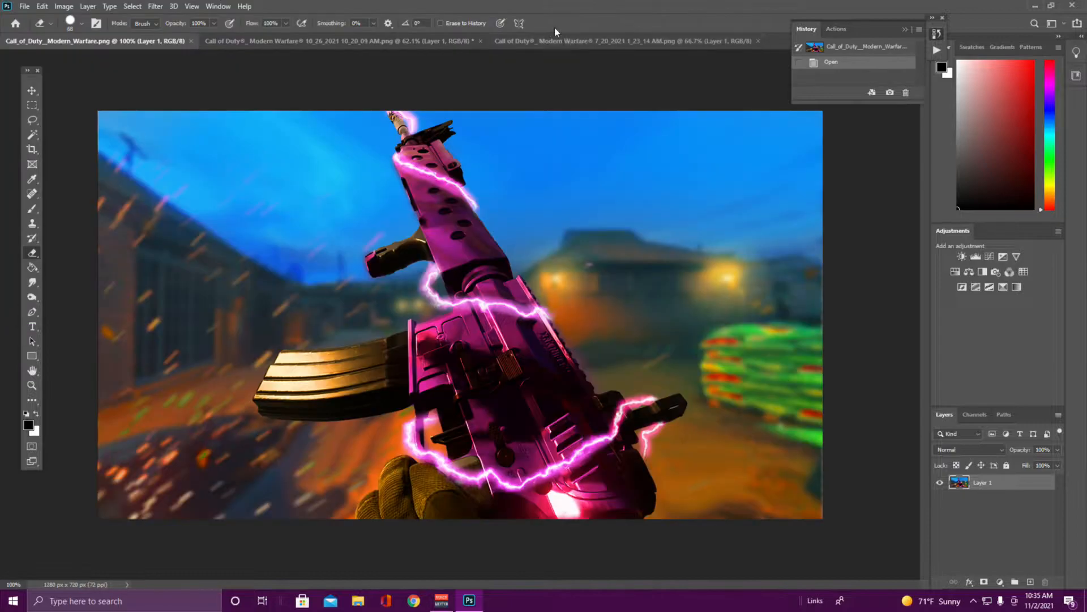
{"action": "left_click", "coordinate": [557, 40]}
Bring the gun cutout into the background document as a new layer, position it centrally and enlarge it slightly
{"action": "left_click", "coordinate": [288, 41]}
{"action": "key", "text": "v"}
{"action": "left_click_drag", "start_coordinate": [602, 343], "coordinate": [517, 319]}
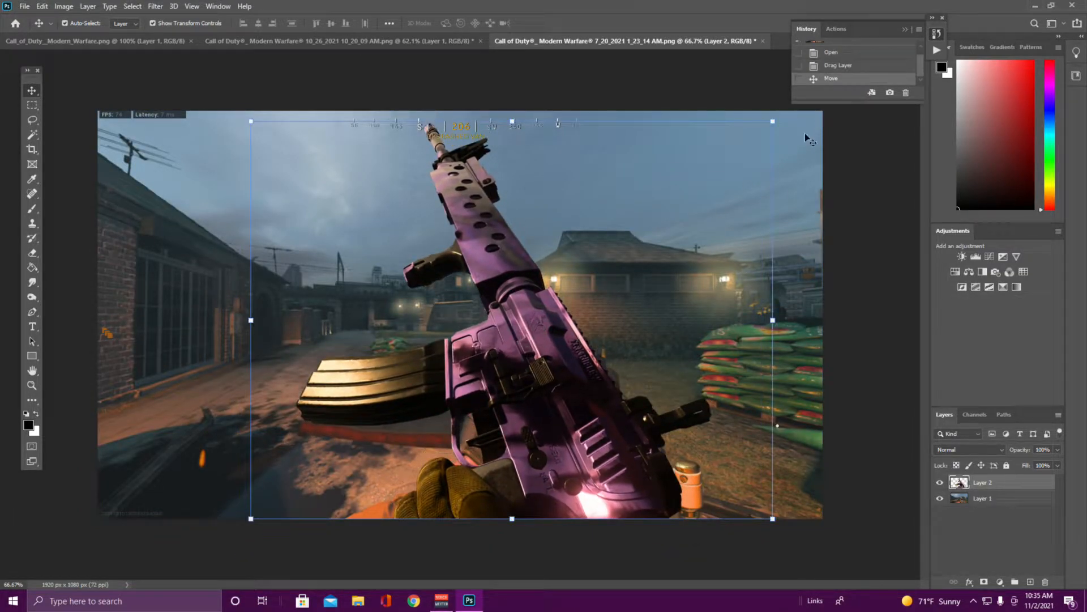
{"action": "left_click_drag", "start_coordinate": [772, 121], "coordinate": [793, 105]}
{"action": "left_click_drag", "start_coordinate": [280, 166], "coordinate": [264, 166]}
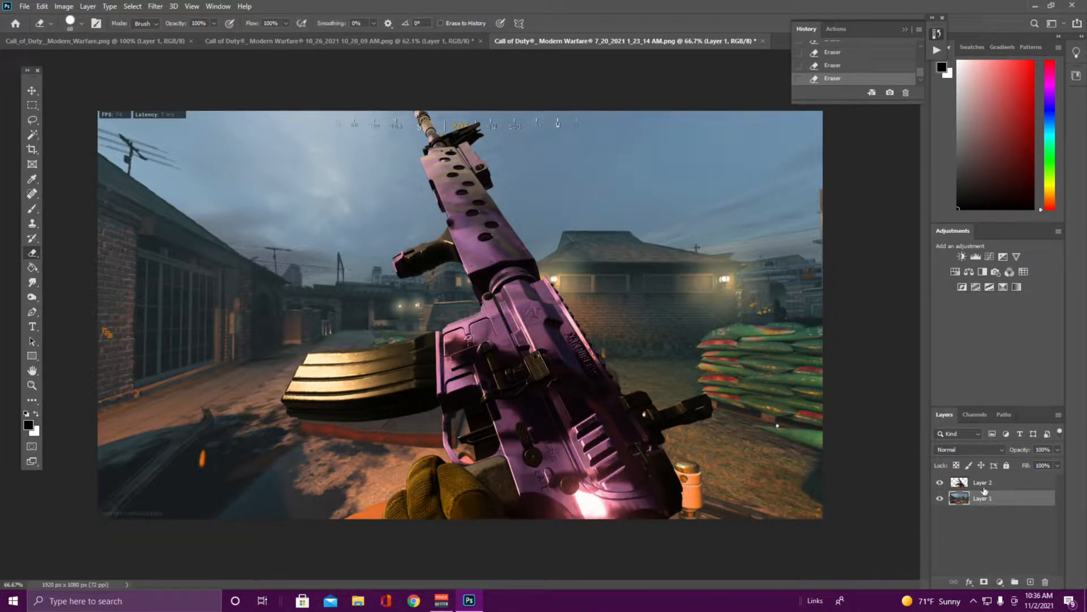
Lock the gun layer and make the background layer active
{"action": "left_click", "coordinate": [994, 482]}
{"action": "left_click", "coordinate": [1006, 465]}
{"action": "left_click", "coordinate": [991, 498]}
Smudge away the bottle and original arm around the lower part of the gun on the background layer
{"action": "left_click", "coordinate": [33, 282]}
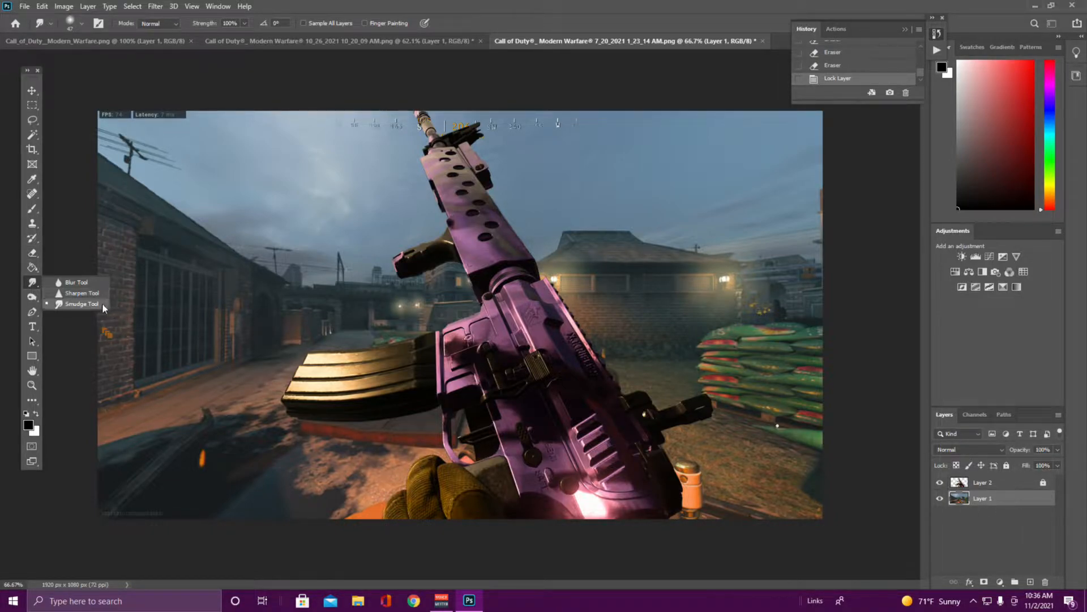
{"action": "right_click", "coordinate": [690, 465]}
{"action": "key", "text": "super"}
{"action": "key", "text": "super"}
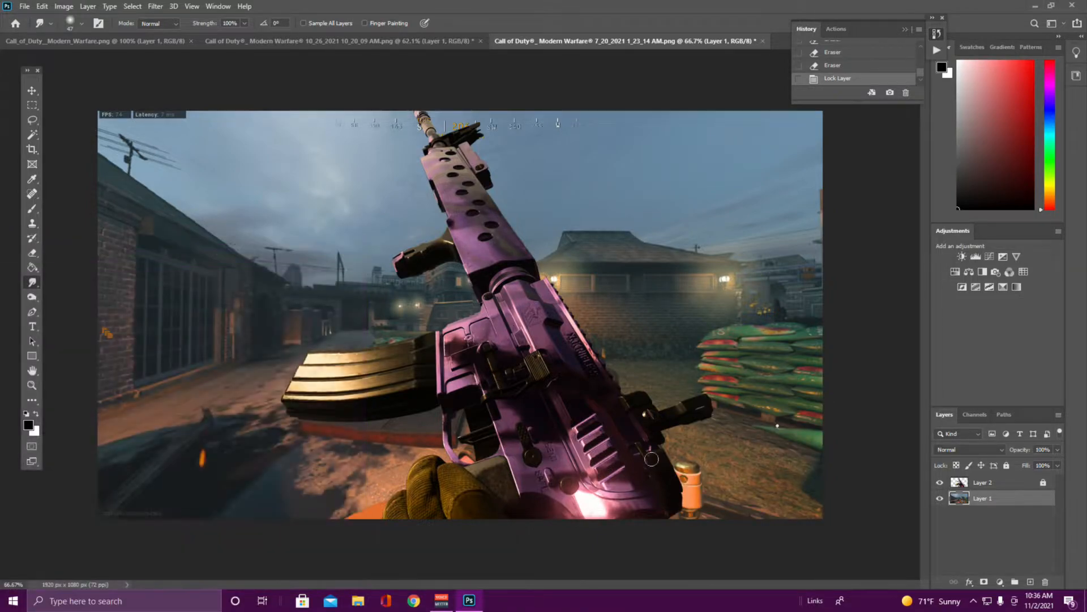
{"action": "mouse_move", "coordinate": [651, 459]}
{"action": "left_mouse_down"}
{"action": "mouse_move", "coordinate": [671, 458]}
{"action": "mouse_move", "coordinate": [660, 502]}
{"action": "left_mouse_up"}
{"action": "mouse_move", "coordinate": [500, 456]}
{"action": "left_mouse_down"}
{"action": "mouse_move", "coordinate": [481, 447]}
{"action": "mouse_move", "coordinate": [485, 455]}
{"action": "left_mouse_up"}
{"action": "mouse_move", "coordinate": [399, 487]}
{"action": "left_mouse_down"}
{"action": "mouse_move", "coordinate": [376, 520]}
{"action": "mouse_move", "coordinate": [390, 523]}
{"action": "left_mouse_up"}
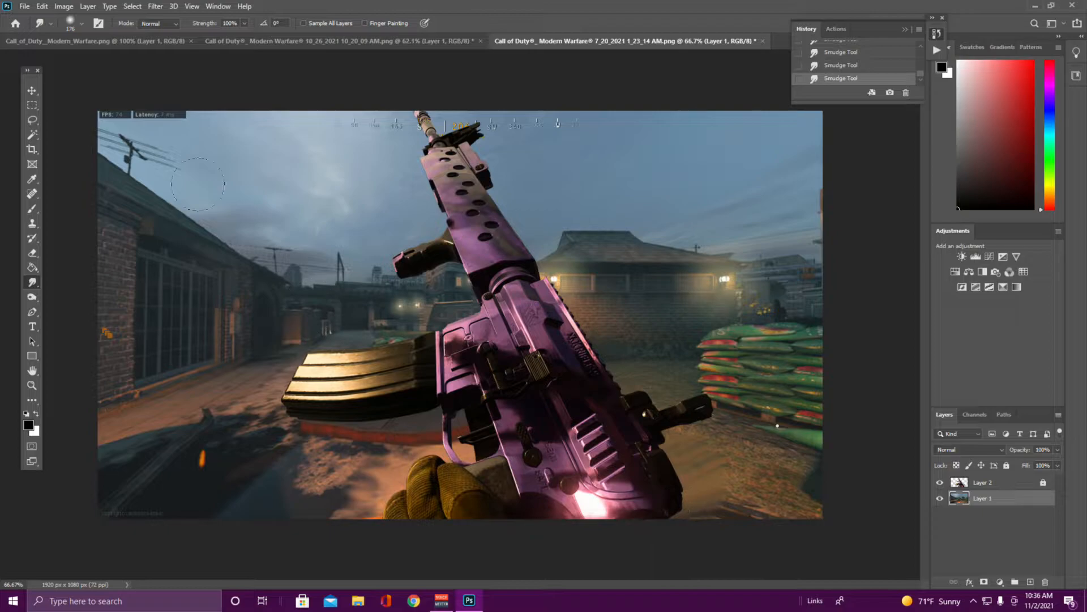
Smudge out the FPS readout, compass markings and watermark text on the background layer
{"action": "left_click_drag", "start_coordinate": [164, 117], "coordinate": [103, 100]}
{"action": "mouse_move", "coordinate": [359, 121]}
{"action": "left_mouse_down"}
{"action": "mouse_move", "coordinate": [441, 135]}
{"action": "mouse_move", "coordinate": [423, 107]}
{"action": "left_mouse_up"}
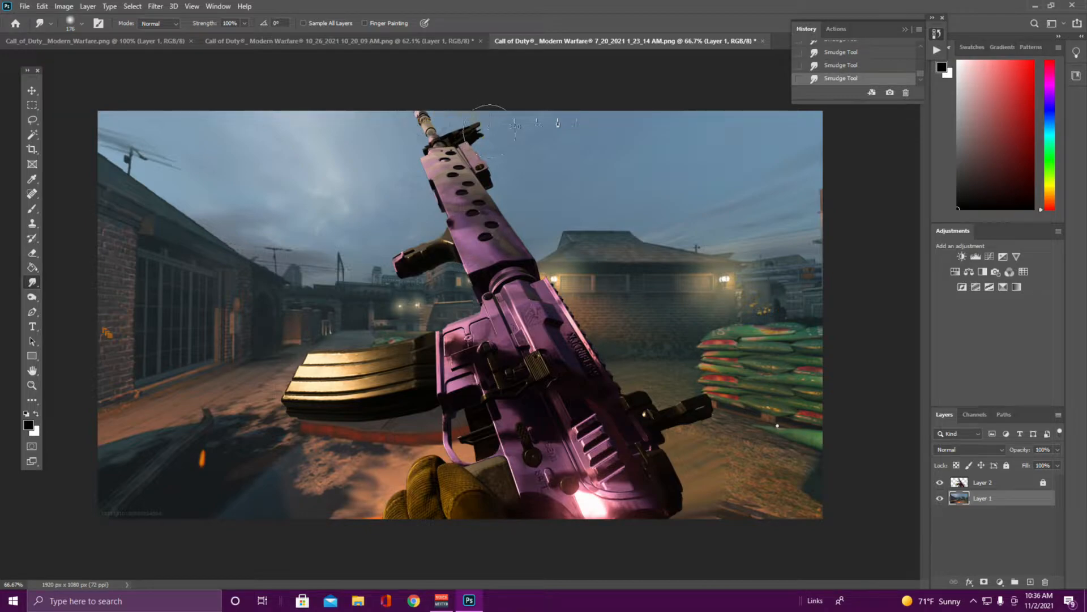
{"action": "mouse_move", "coordinate": [146, 521]}
{"action": "left_mouse_down"}
{"action": "mouse_move", "coordinate": [138, 534]}
{"action": "mouse_move", "coordinate": [118, 529]}
{"action": "mouse_move", "coordinate": [111, 545]}
{"action": "mouse_move", "coordinate": [110, 533]}
{"action": "left_mouse_up"}
Soften the background layer with Gaussian Blur and Motion Blur
{"action": "left_click", "coordinate": [155, 6]}
{"action": "mouse_move", "coordinate": [238, 135]}
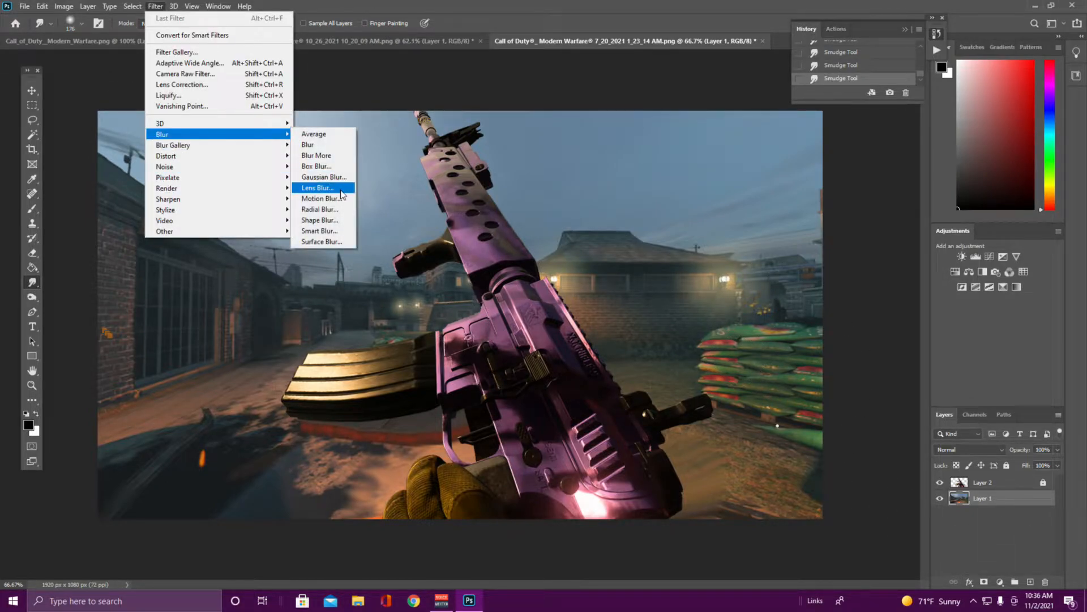
{"action": "left_click", "coordinate": [323, 176]}
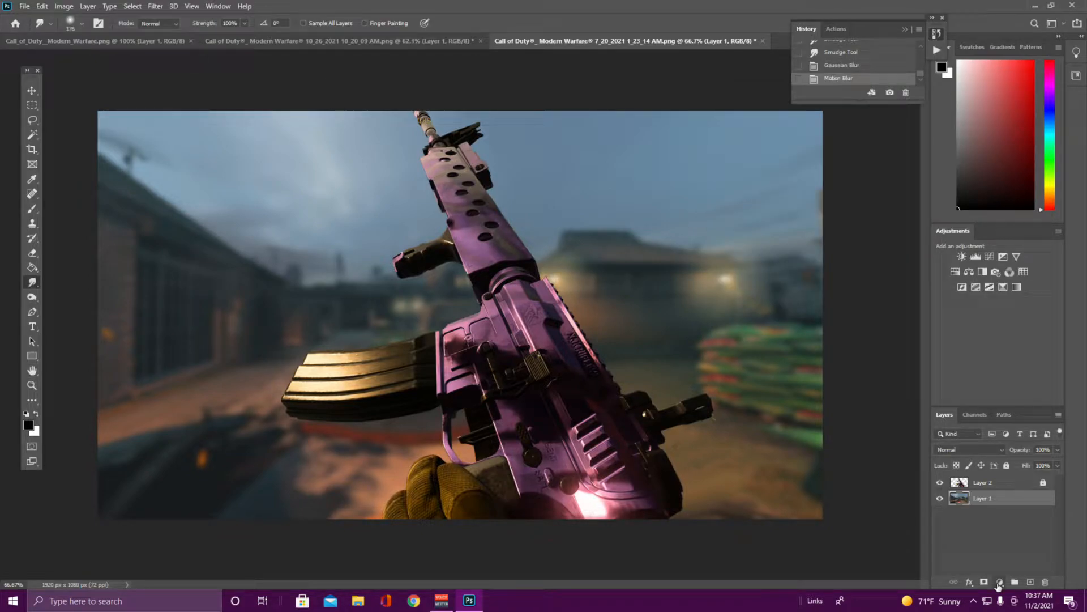
Add a Hue/Saturation adjustment clipped to the background layer and raise its saturation strongly
{"action": "left_click", "coordinate": [999, 582]}
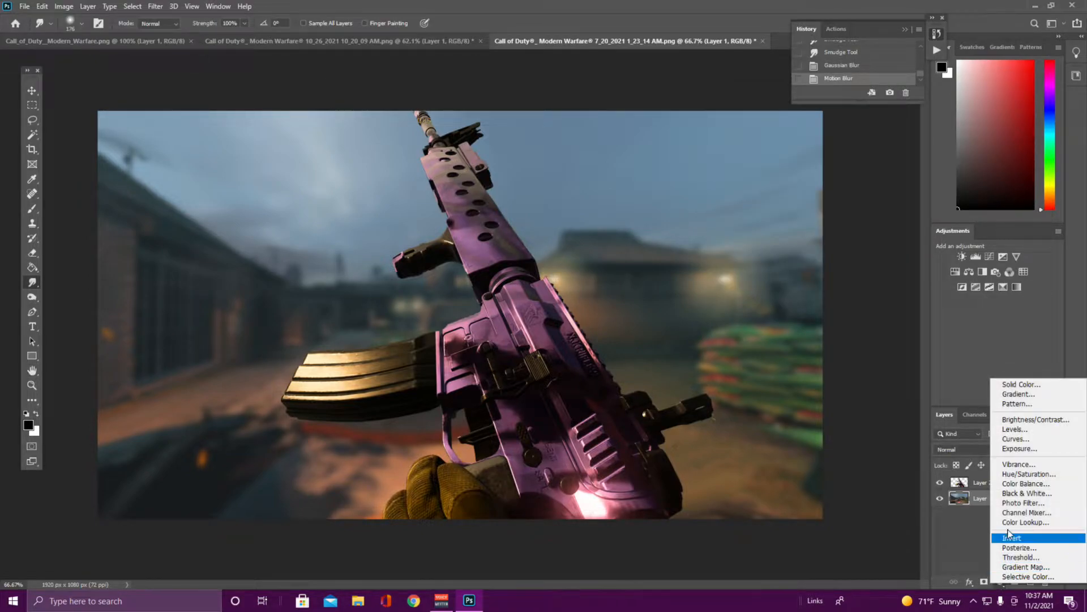
{"action": "left_click", "coordinate": [1013, 477]}
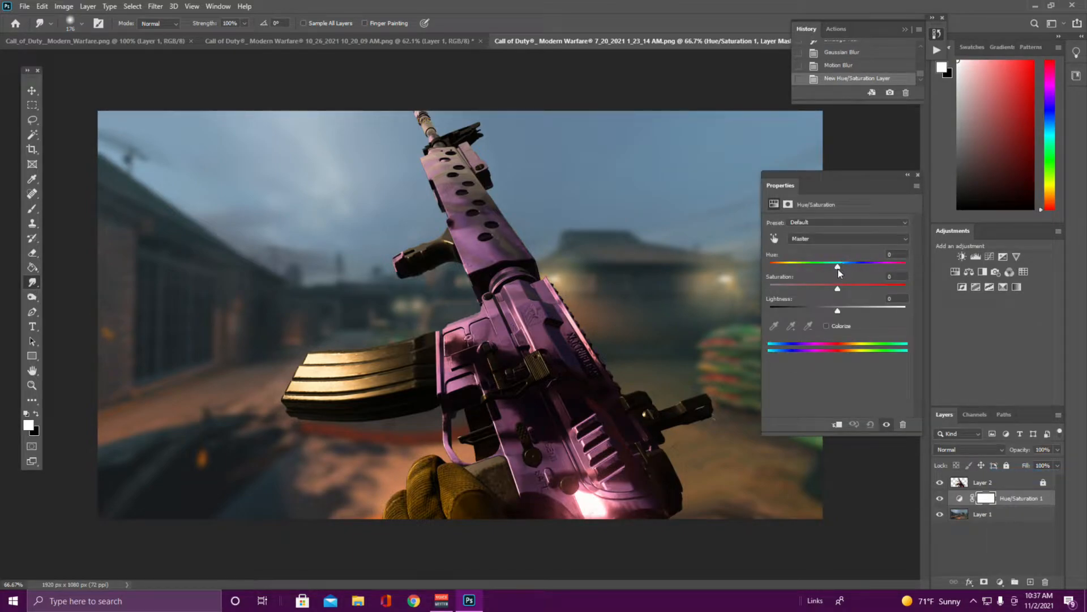
{"action": "left_click_drag", "start_coordinate": [841, 286], "coordinate": [846, 288]}
{"action": "left_click", "coordinate": [836, 425]}
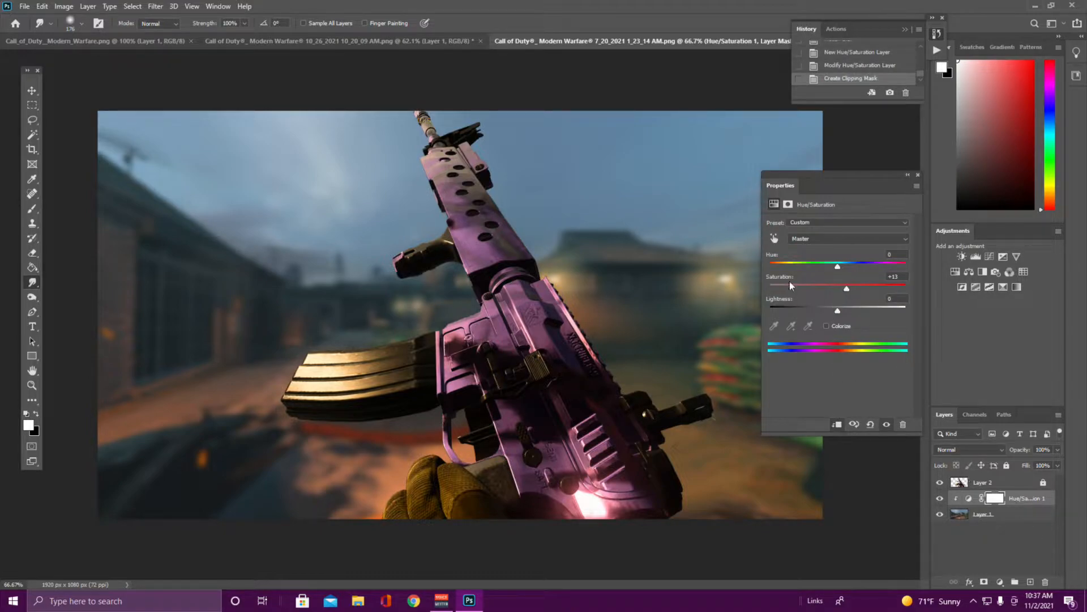
{"action": "left_click_drag", "start_coordinate": [847, 289], "coordinate": [883, 285]}
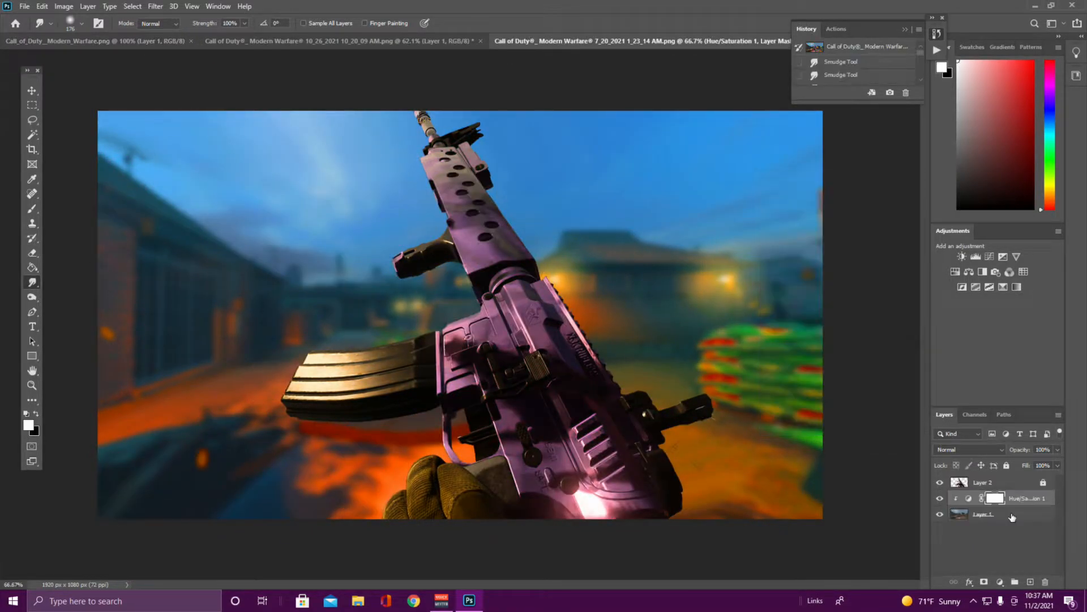
Merge the Hue/Saturation adjustment with the background layer and clear the layer selection
{"action": "left_click", "coordinate": [1028, 520]}
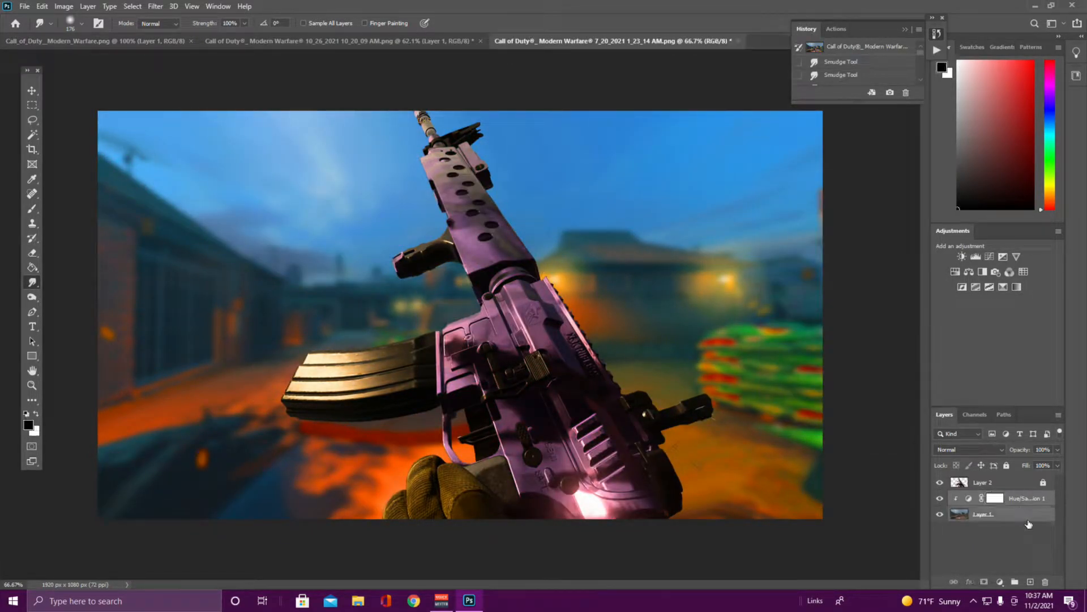
{"action": "right_click", "coordinate": [1024, 523]}
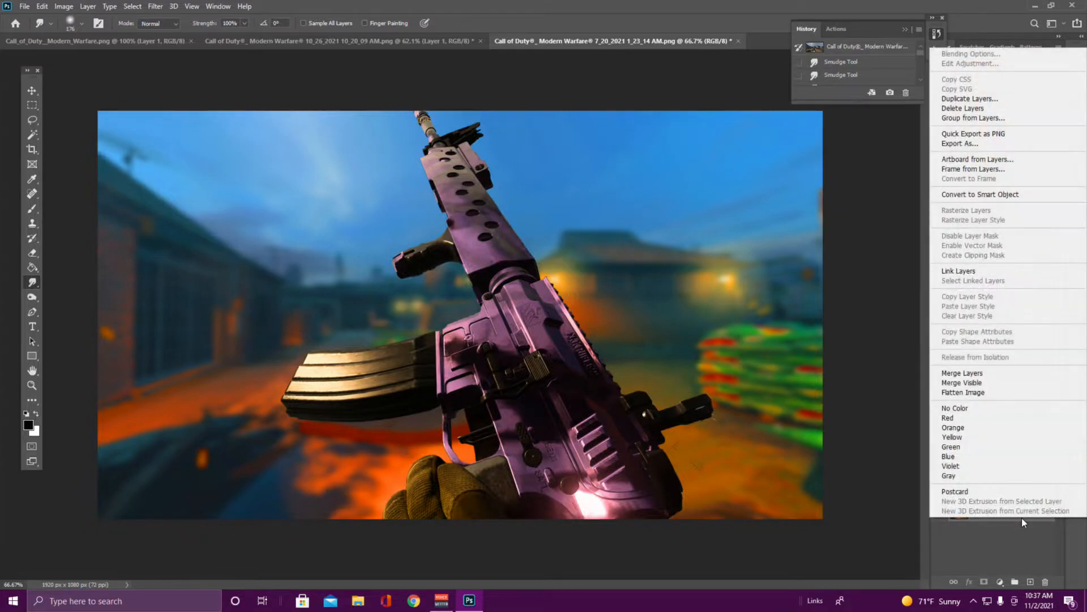
{"action": "left_click", "coordinate": [1006, 374]}
{"action": "left_click", "coordinate": [986, 517]}
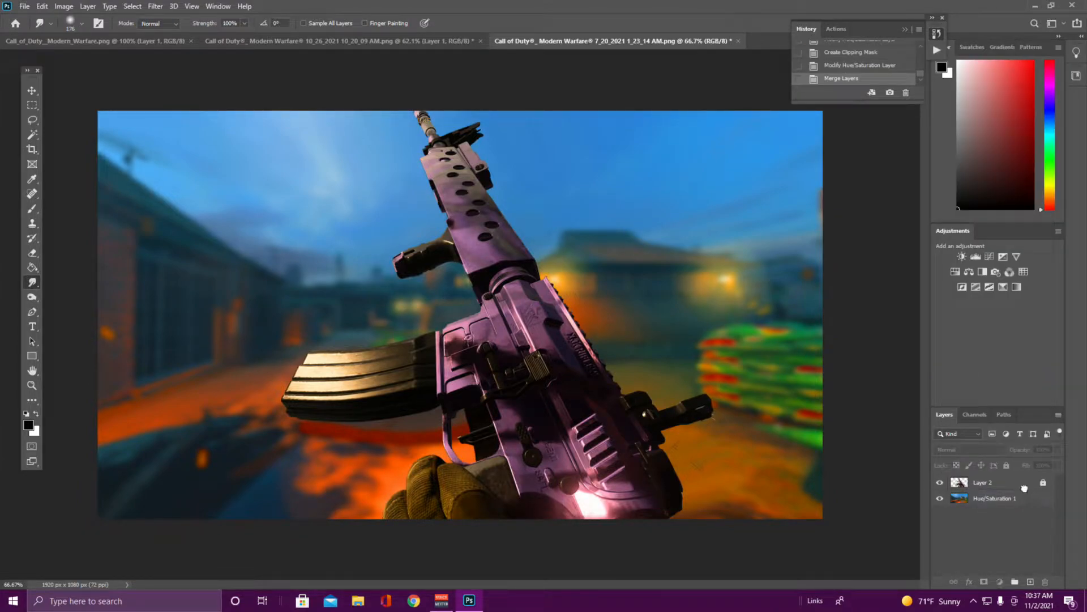
Unlock the gun layer and boost its saturation with a clipped Hue/Saturation adjustment
{"action": "left_click", "coordinate": [1024, 487]}
{"action": "left_click", "coordinate": [1006, 465]}
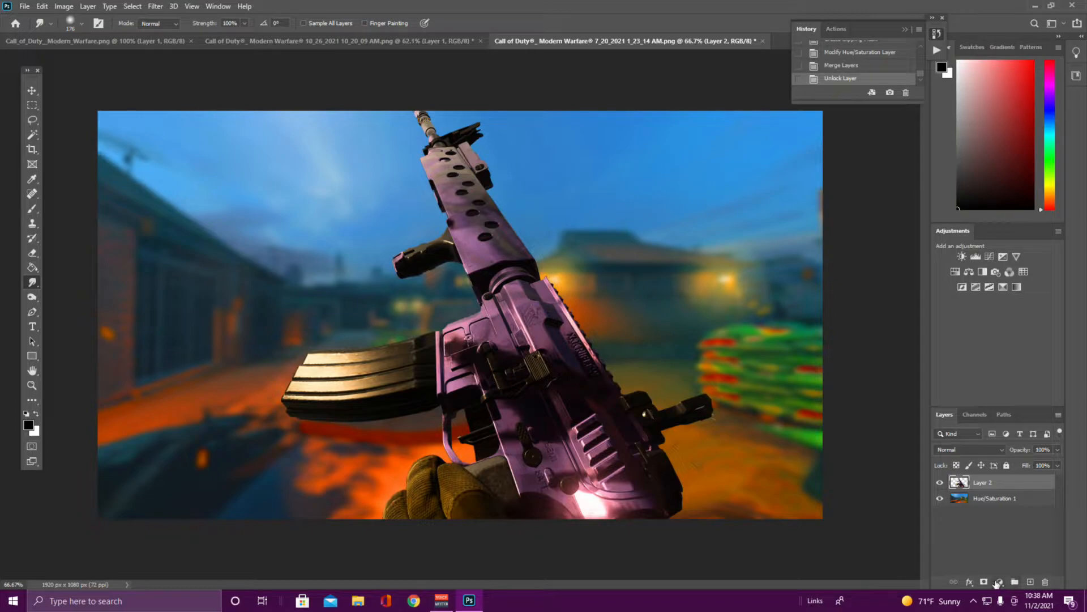
{"action": "left_click", "coordinate": [999, 582]}
{"action": "left_click", "coordinate": [1009, 470]}
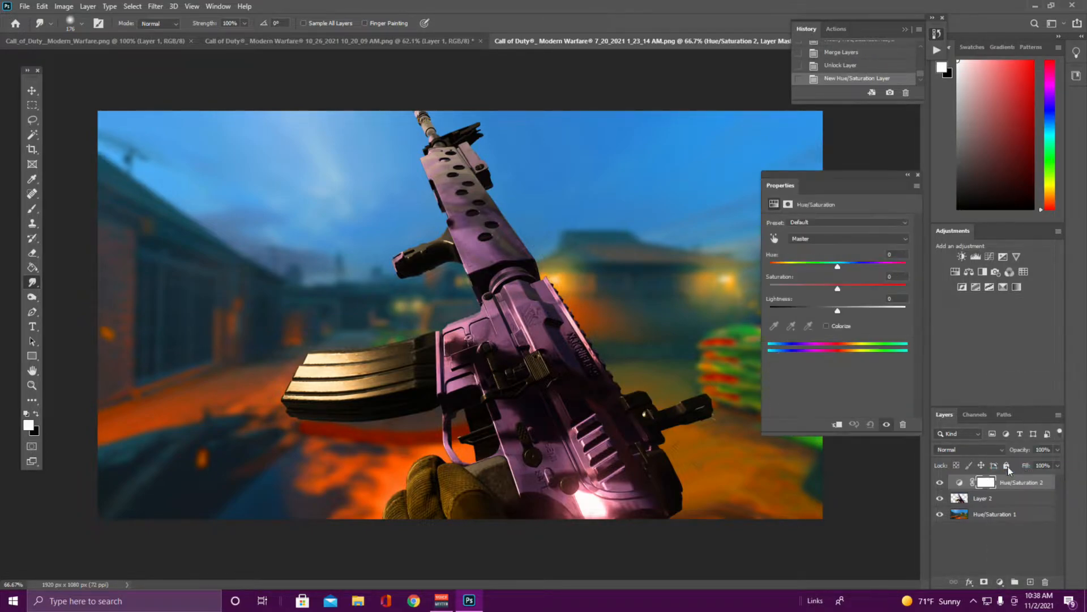
{"action": "left_click", "coordinate": [837, 424]}
{"action": "left_click_drag", "start_coordinate": [838, 288], "coordinate": [876, 284]}
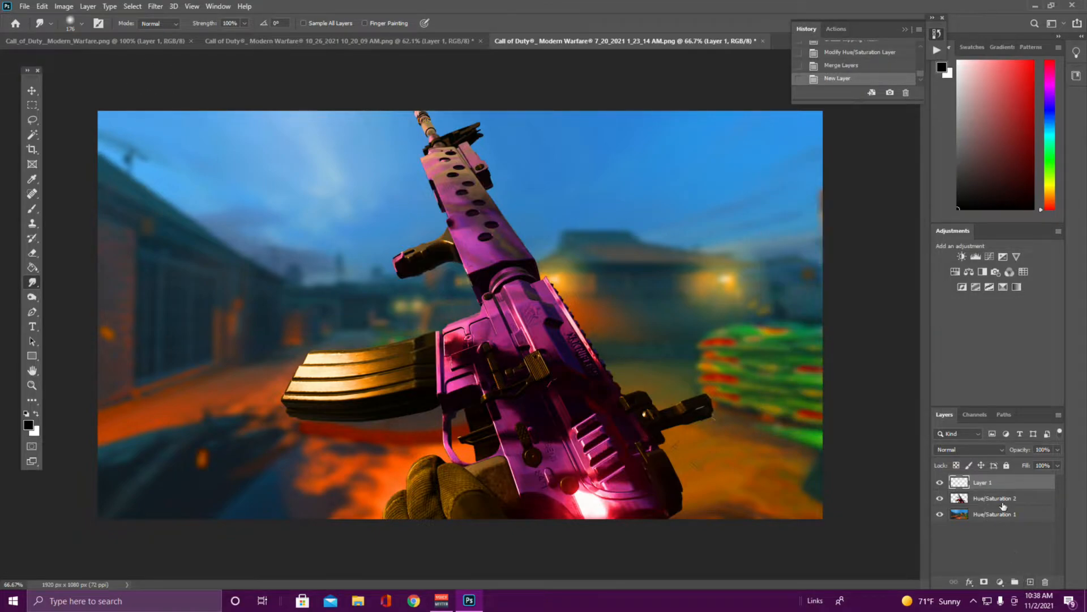
Set the empty top layer to Overlay and brush over the gun with magenta sampled from its body
{"action": "left_click", "coordinate": [974, 451]}
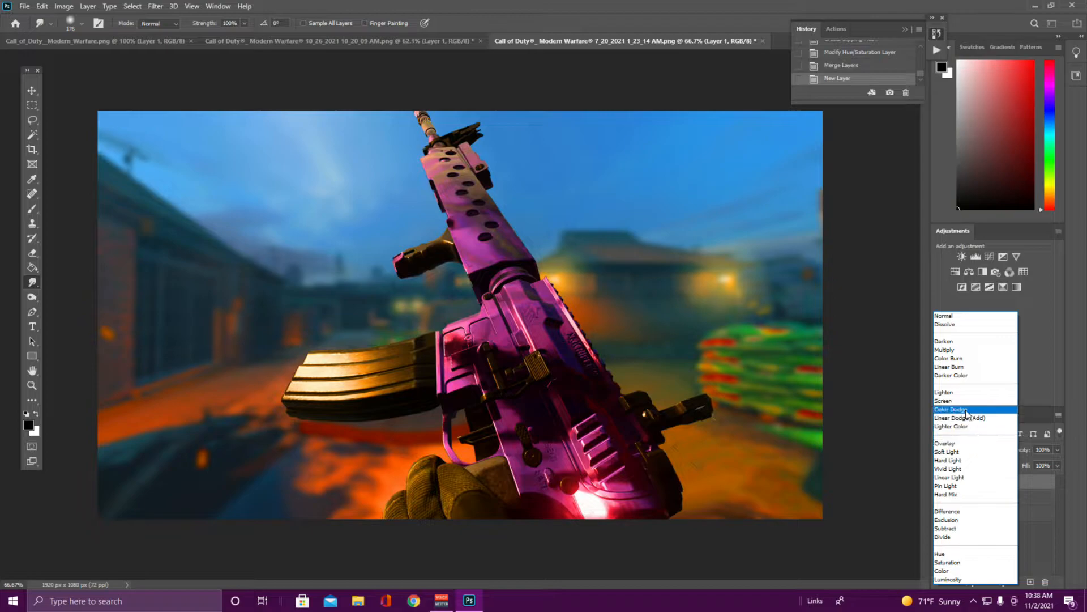
{"action": "left_click", "coordinate": [945, 445]}
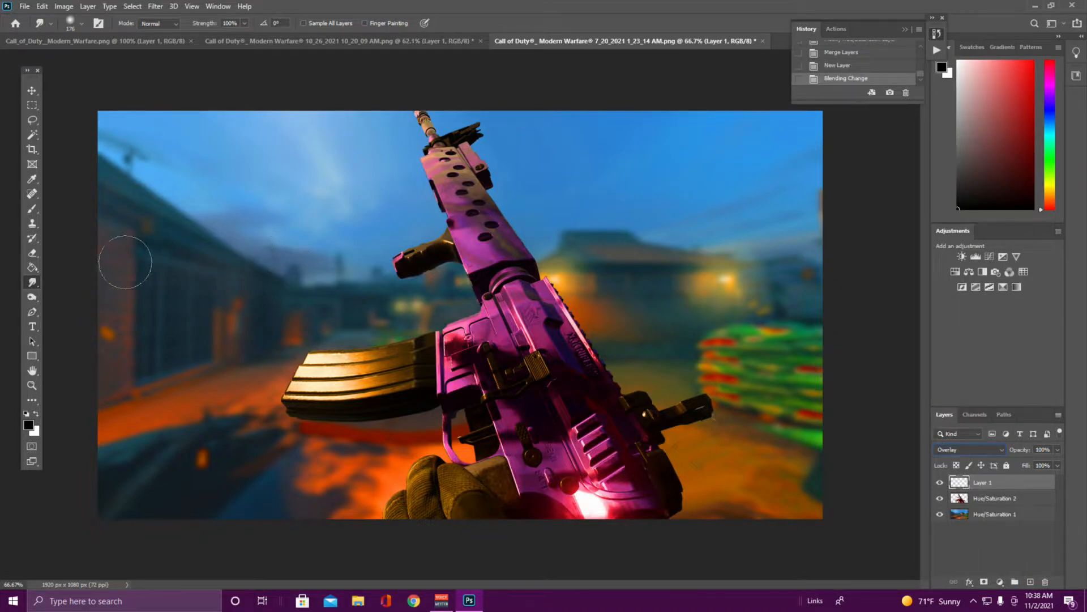
{"action": "left_click", "coordinate": [33, 208]}
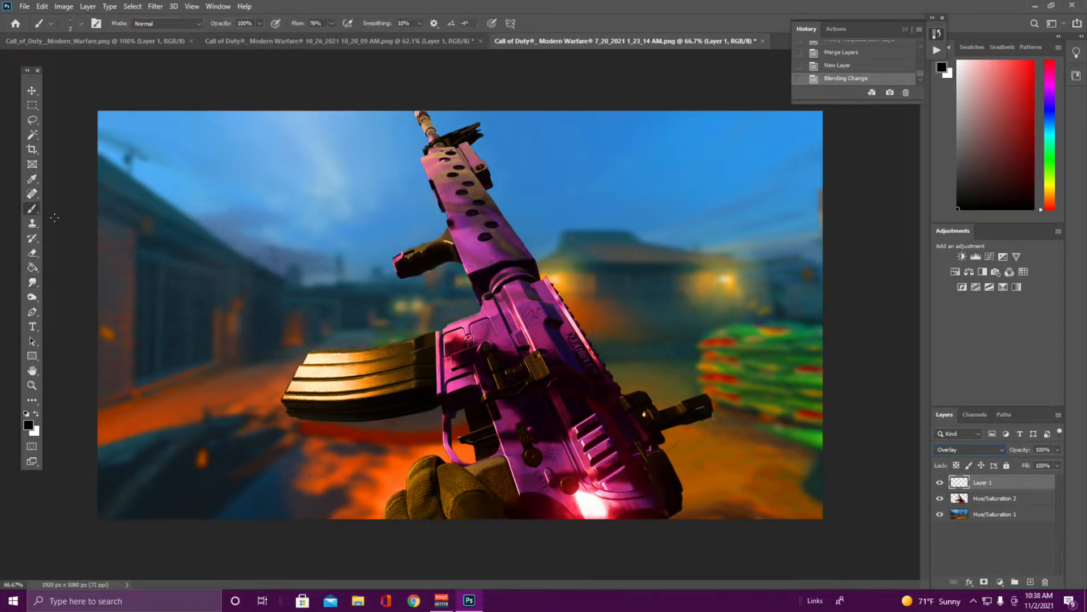
{"action": "left_click", "coordinate": [484, 258], "text": "alt"}
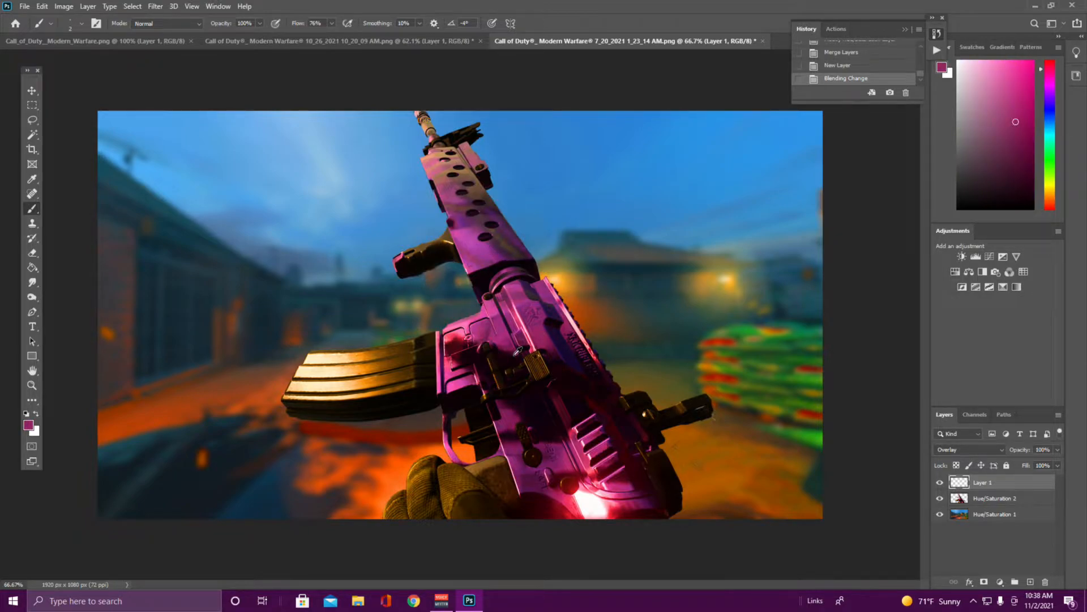
{"action": "left_click", "coordinate": [524, 319], "text": "alt"}
{"action": "left_click_drag", "start_coordinate": [525, 318], "coordinate": [555, 313]}
{"action": "mouse_move", "coordinate": [498, 272]}
{"action": "left_mouse_down"}
{"action": "mouse_move", "coordinate": [516, 257]}
{"action": "mouse_move", "coordinate": [456, 200]}
{"action": "mouse_move", "coordinate": [431, 142]}
{"action": "left_mouse_up"}
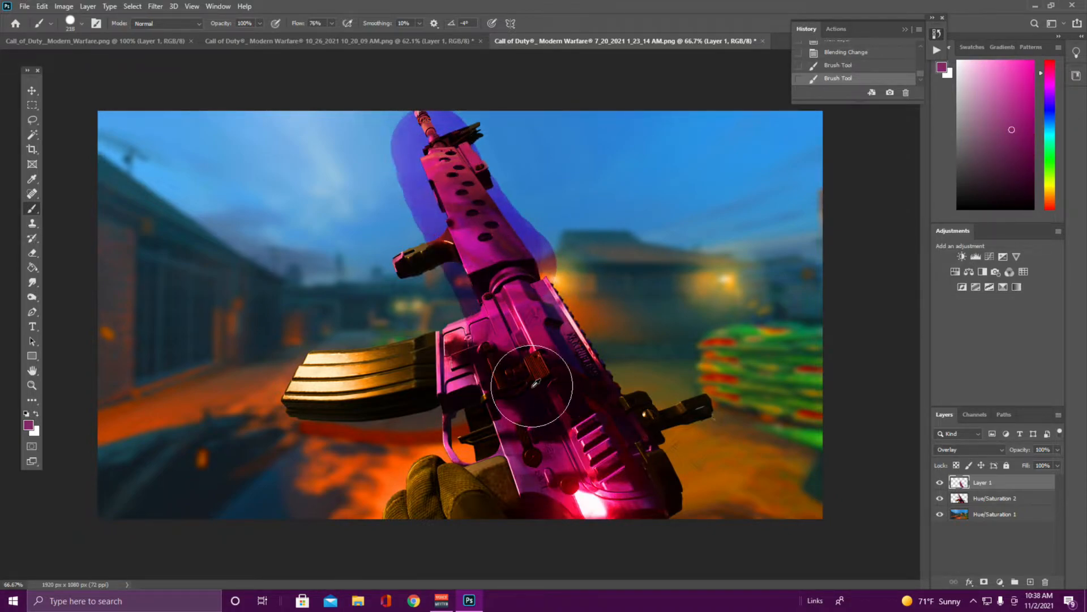
{"action": "left_click_drag", "start_coordinate": [482, 437], "coordinate": [483, 459]}
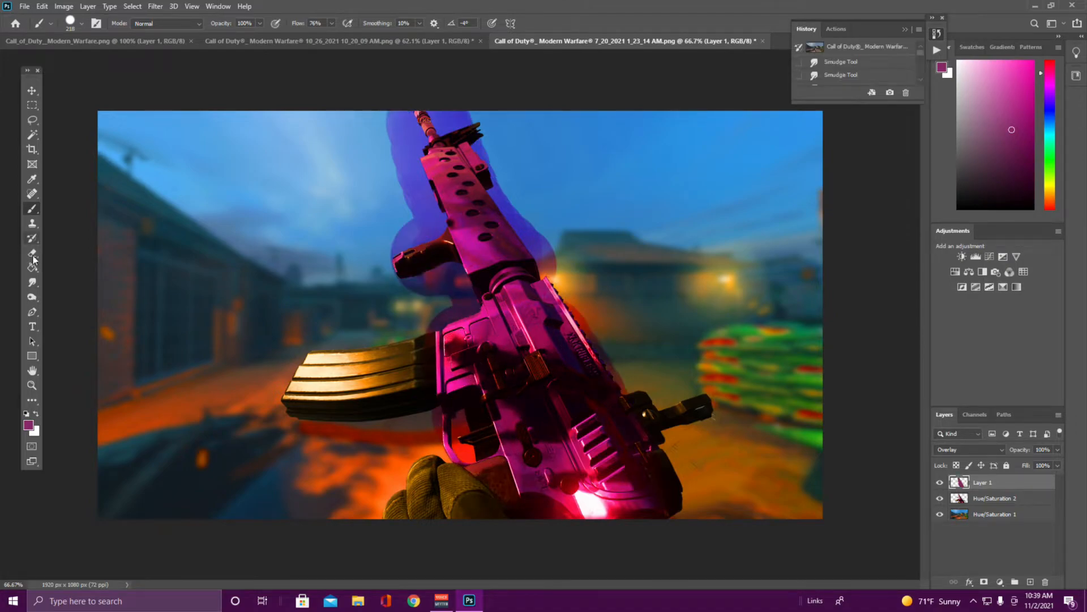
Erase the magenta overlay spilling into the sky around the gun's barrel and handguard
{"action": "left_click", "coordinate": [32, 254]}
{"action": "left_click_drag", "start_coordinate": [376, 187], "coordinate": [403, 181]}
{"action": "mouse_move", "coordinate": [355, 231]}
{"action": "left_mouse_down"}
{"action": "mouse_move", "coordinate": [378, 280]}
{"action": "mouse_move", "coordinate": [354, 82]}
{"action": "mouse_move", "coordinate": [351, 169]}
{"action": "mouse_move", "coordinate": [354, 133]}
{"action": "left_mouse_up"}
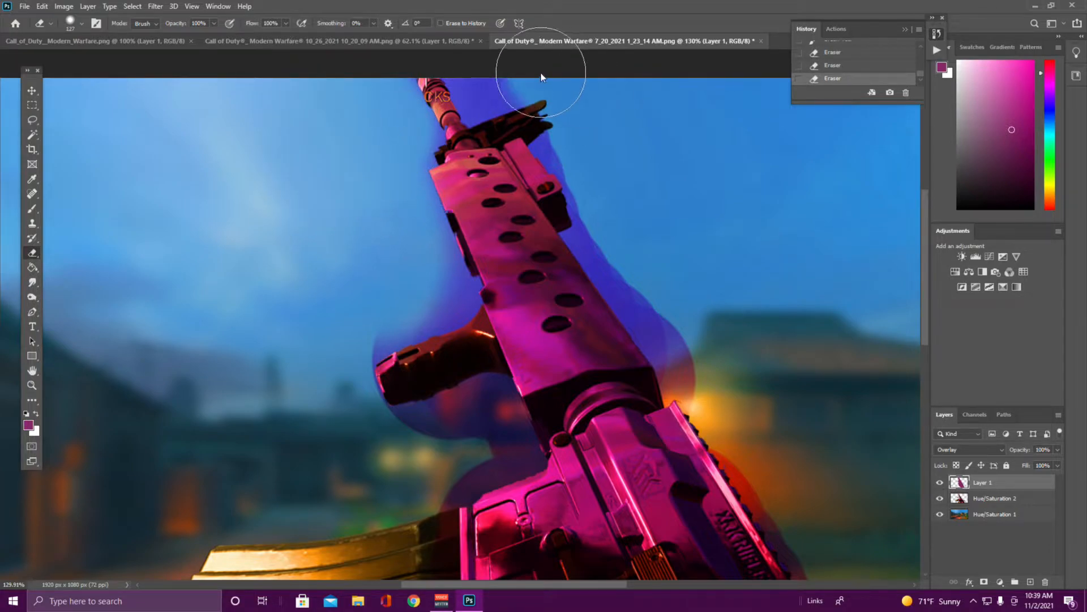
{"action": "mouse_move", "coordinate": [546, 76]}
{"action": "left_mouse_down"}
{"action": "mouse_move", "coordinate": [634, 264]}
{"action": "mouse_move", "coordinate": [631, 249]}
{"action": "left_mouse_up"}
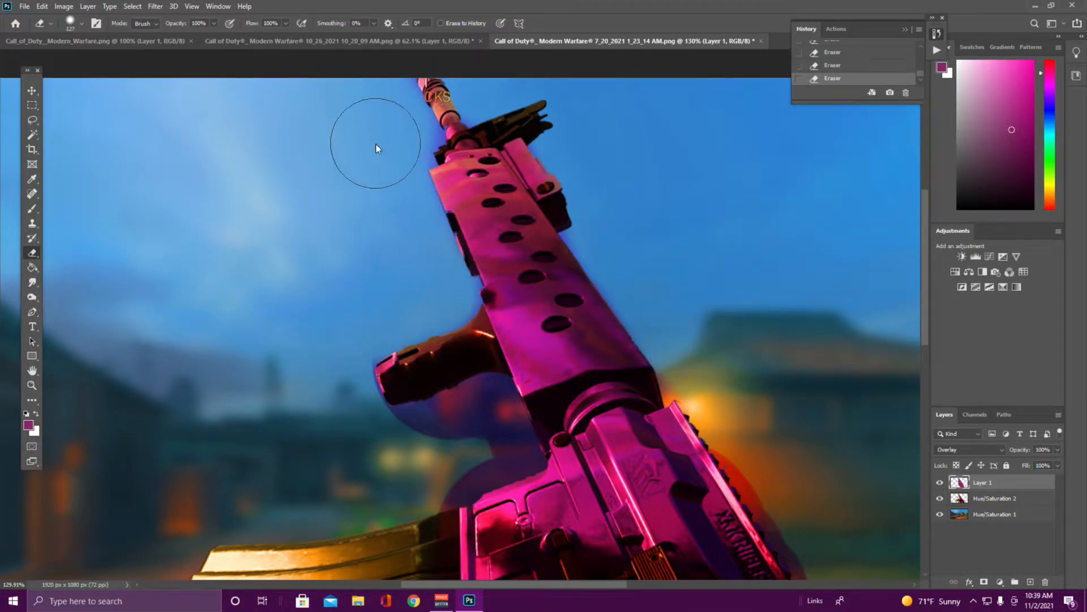
Reduce the eraser size and remove the magenta spill around the foregrip and the receiver above the magazine
{"action": "scroll", "coordinate": [376, 146], "scroll_direction": "down", "scroll_amount": 2}
{"action": "left_click_drag", "start_coordinate": [471, 349], "coordinate": [502, 377]}
{"action": "right_click", "coordinate": [504, 380]}
{"action": "left_click_drag", "start_coordinate": [604, 415], "coordinate": [589, 415]}
{"action": "key", "text": "Return"}
{"action": "left_click_drag", "start_coordinate": [524, 389], "coordinate": [531, 390]}
{"action": "key", "text": "ctrl+z"}
{"action": "left_click", "coordinate": [533, 389]}
{"action": "scroll", "coordinate": [431, 481], "scroll_direction": "down", "scroll_amount": 3}
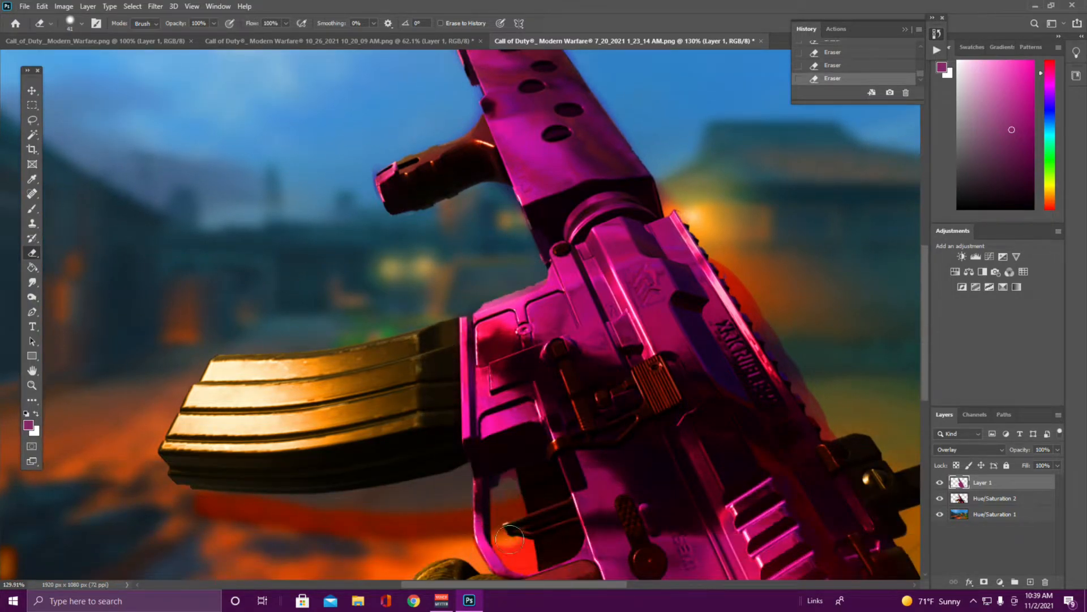
Erase the magenta spill inside the trigger guard and around the gloved hand
{"action": "scroll", "coordinate": [509, 485], "scroll_direction": "down", "scroll_amount": 2}
{"action": "left_click_drag", "start_coordinate": [598, 530], "coordinate": [590, 492]}
{"action": "scroll", "coordinate": [538, 493], "scroll_direction": "down", "scroll_amount": 1}
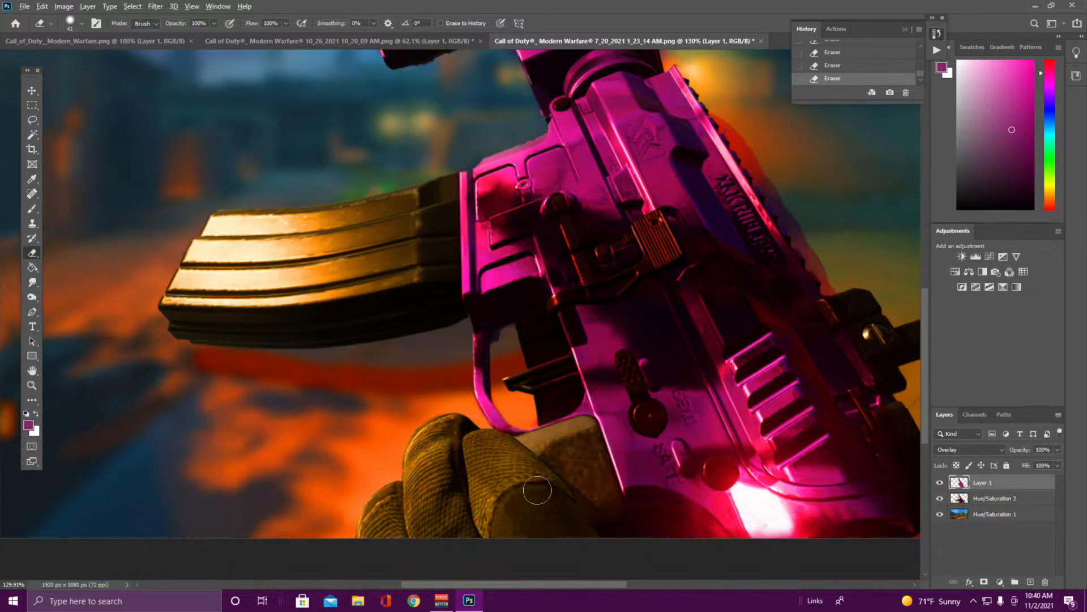
{"action": "scroll", "coordinate": [539, 493], "scroll_direction": "down", "scroll_amount": 5}
{"action": "scroll", "coordinate": [719, 261], "scroll_direction": "up", "scroll_amount": 9}
Erase the remaining magenta spill along the gun's top rail and merge the overlay with the gun layer
{"action": "left_click_drag", "start_coordinate": [553, 269], "coordinate": [683, 517]}
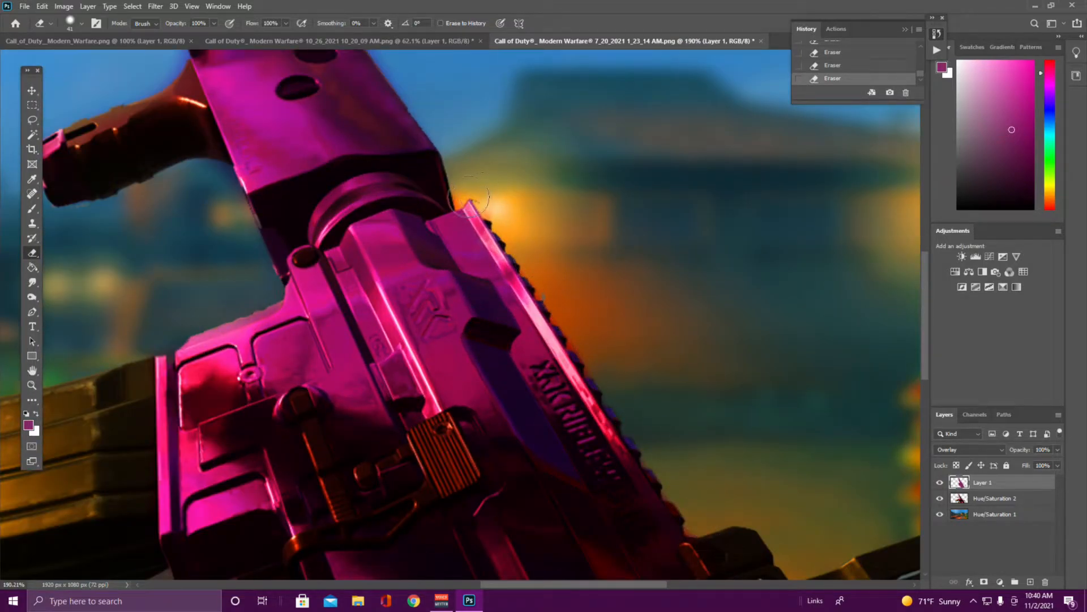
{"action": "scroll", "coordinate": [487, 204], "scroll_direction": "down", "scroll_amount": 4}
{"action": "left_click_drag", "start_coordinate": [295, 291], "coordinate": [300, 255]}
{"action": "scroll", "coordinate": [617, 357], "scroll_direction": "down", "scroll_amount": 4}
{"action": "left_click", "coordinate": [674, 521]}
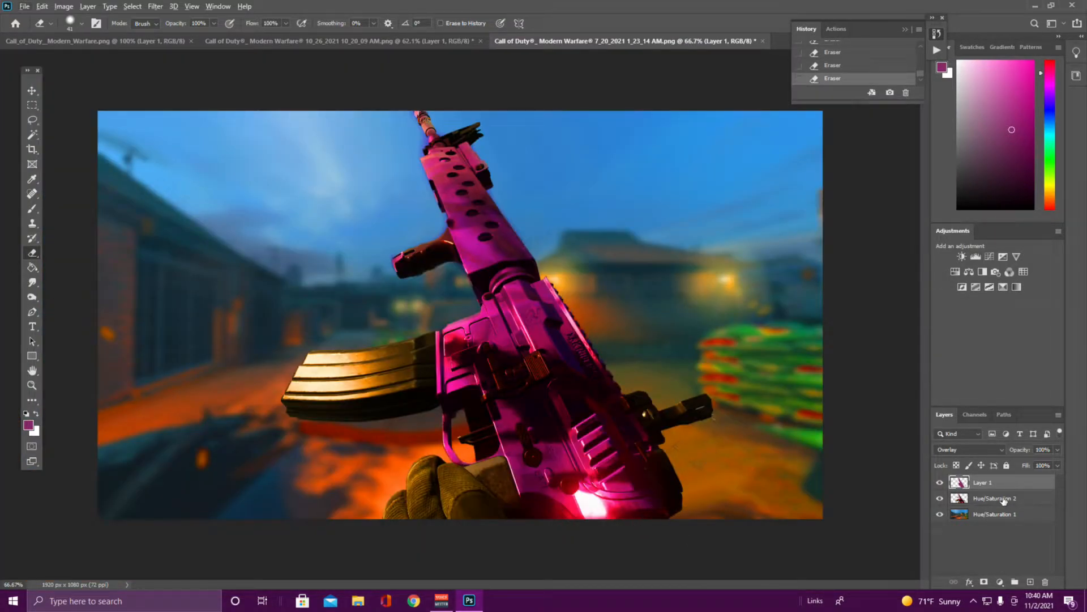
{"action": "left_click", "coordinate": [1002, 498]}
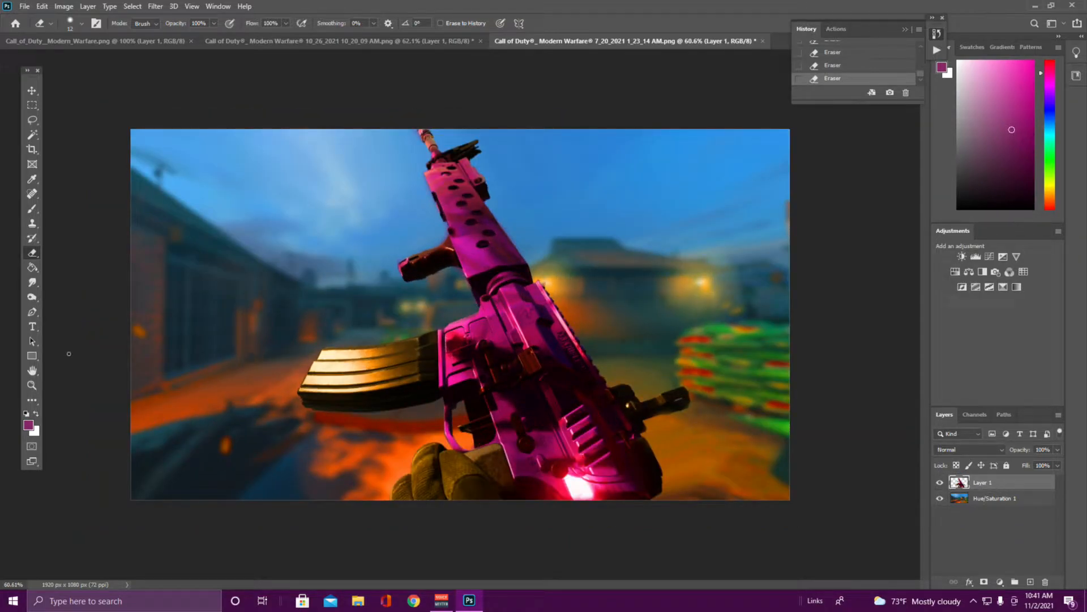
Select the whole gun and glove on the gun layer with the Quick Selection tool
{"action": "left_click", "coordinate": [32, 134]}
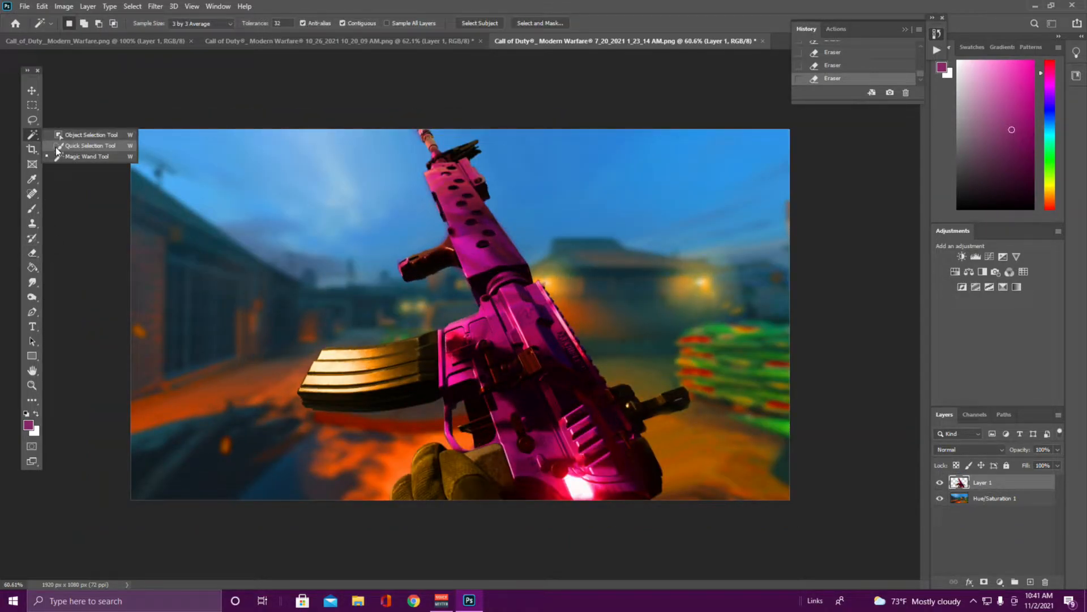
{"action": "right_click", "coordinate": [32, 134]}
{"action": "left_click", "coordinate": [85, 145]}
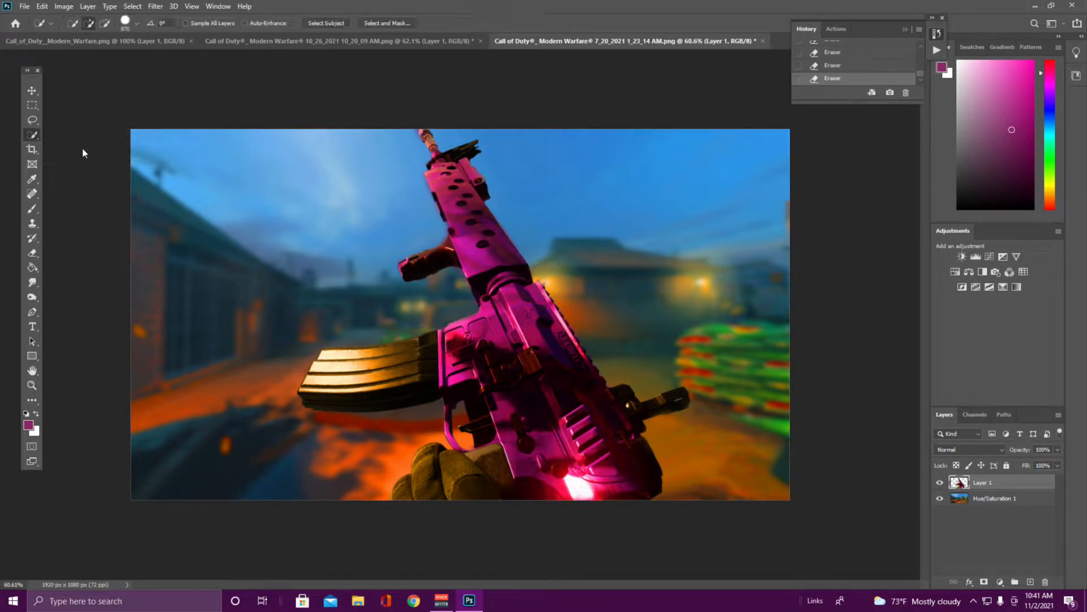
{"action": "mouse_move", "coordinate": [447, 283]}
{"action": "left_mouse_down"}
{"action": "mouse_move", "coordinate": [408, 255]}
{"action": "mouse_move", "coordinate": [501, 393]}
{"action": "mouse_move", "coordinate": [595, 376]}
{"action": "mouse_move", "coordinate": [561, 419]}
{"action": "left_mouse_up"}
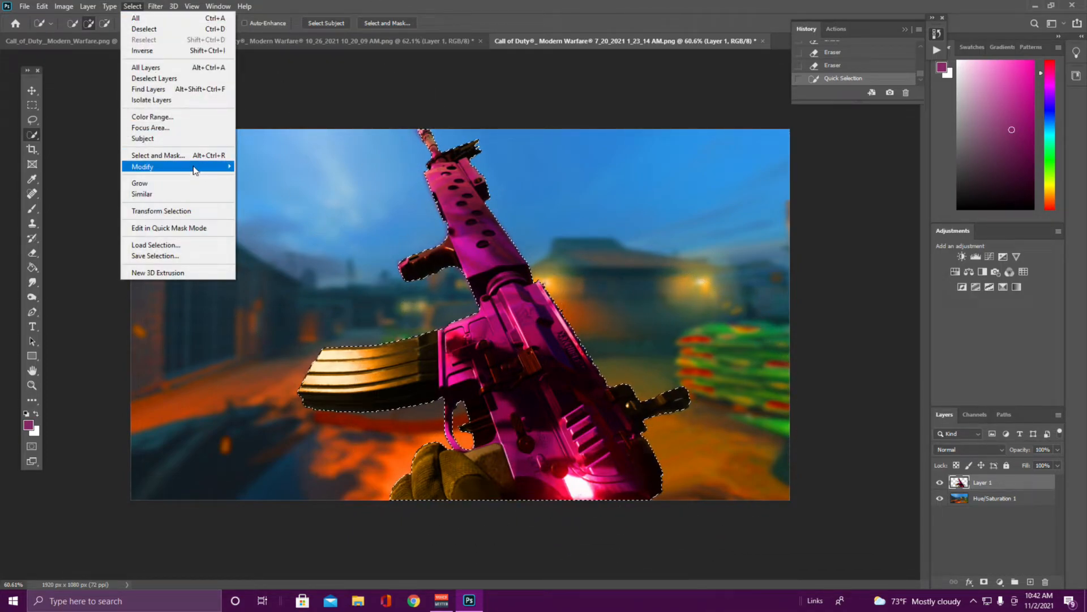
Feather the gun selection by 1 pixel and contract it
{"action": "mouse_move", "coordinate": [204, 167]}
{"action": "left_click", "coordinate": [266, 208]}
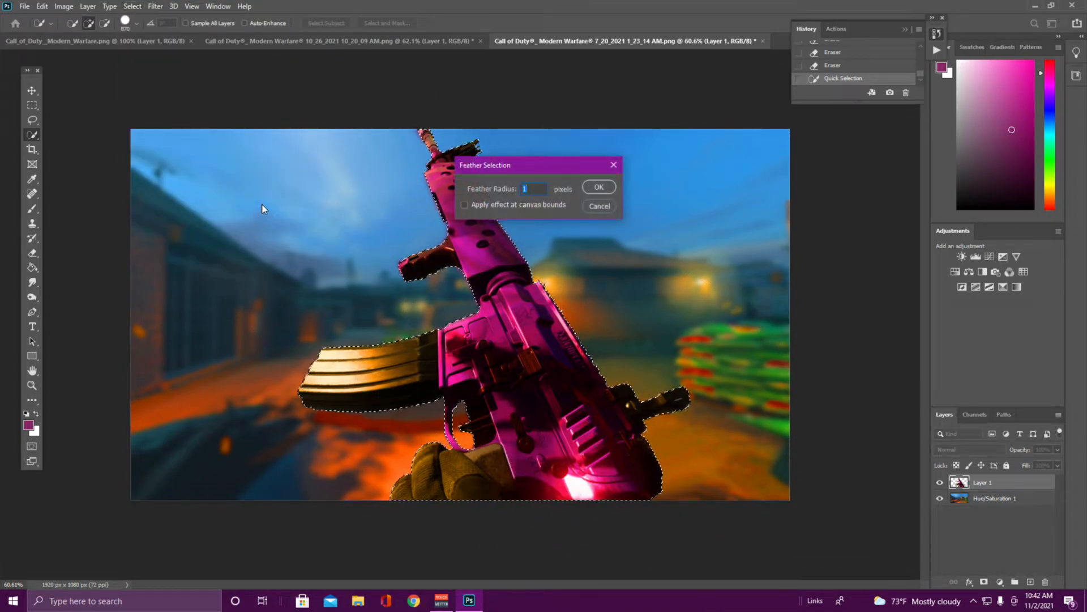
{"action": "left_click", "coordinate": [599, 187]}
{"action": "left_click", "coordinate": [135, 8]}
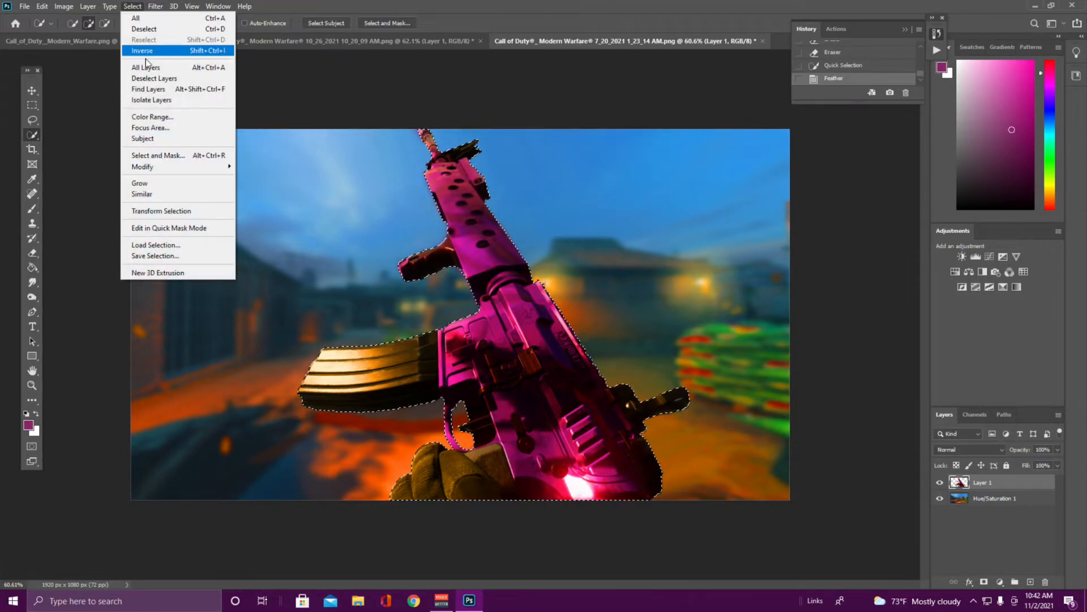
{"action": "mouse_move", "coordinate": [170, 166]}
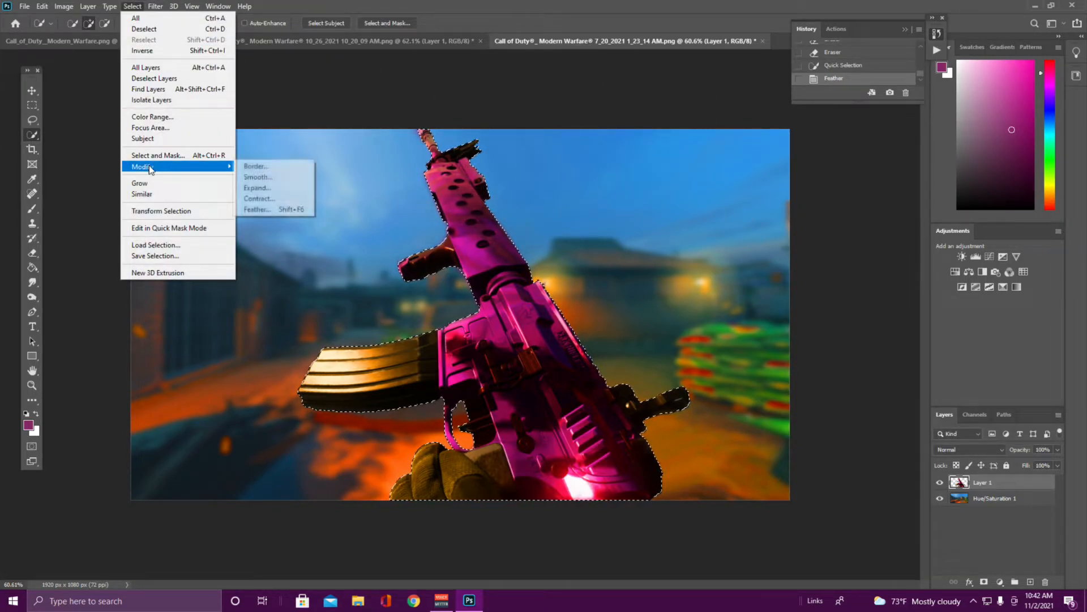
{"action": "left_click", "coordinate": [258, 198]}
{"action": "left_click", "coordinate": [599, 190]}
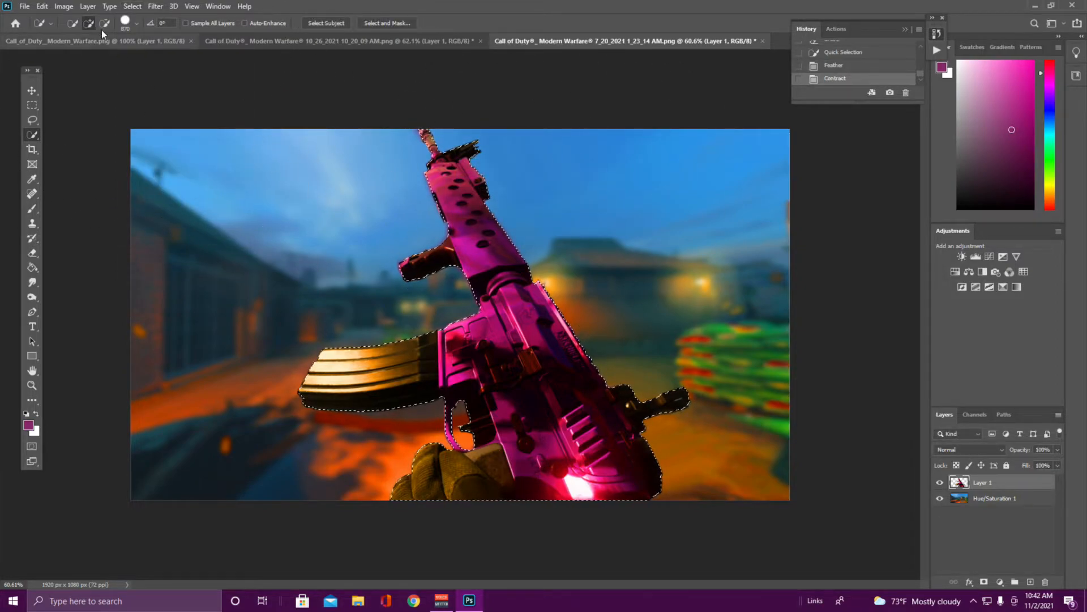
Smooth the gun selection with a 10-pixel sample radius and deselect it
{"action": "left_click", "coordinate": [133, 6]}
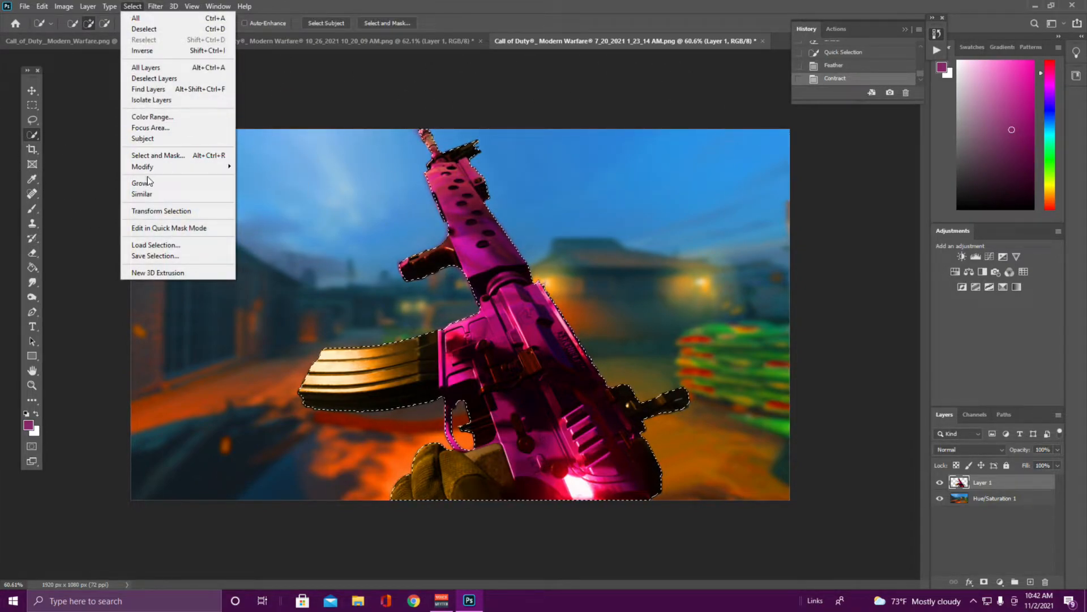
{"action": "mouse_move", "coordinate": [148, 167]}
{"action": "left_click", "coordinate": [269, 176]}
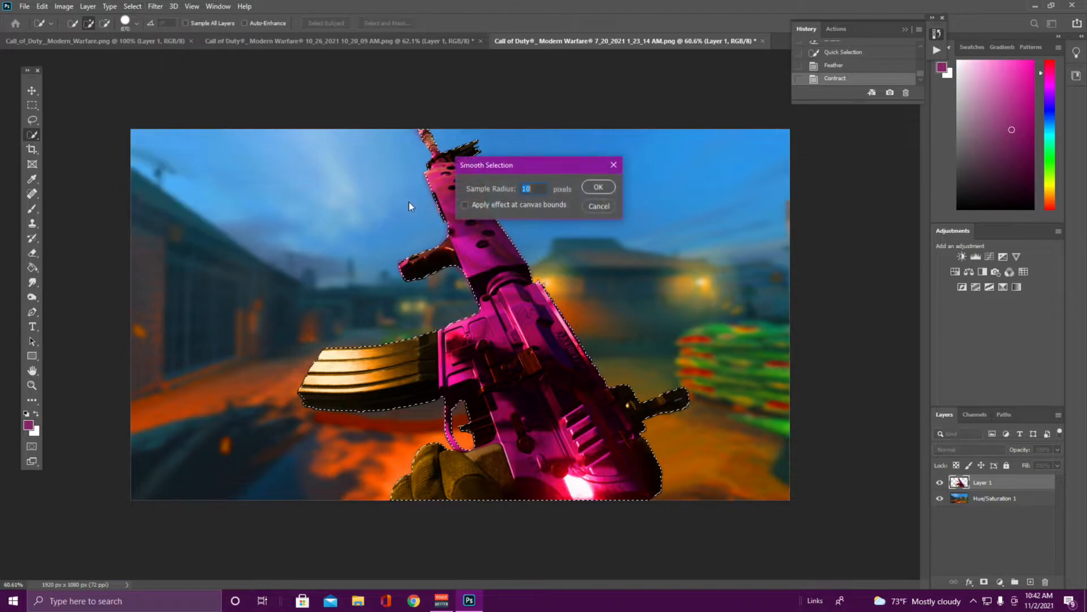
{"action": "left_click", "coordinate": [600, 190]}
{"action": "key", "text": "ctrl+d"}
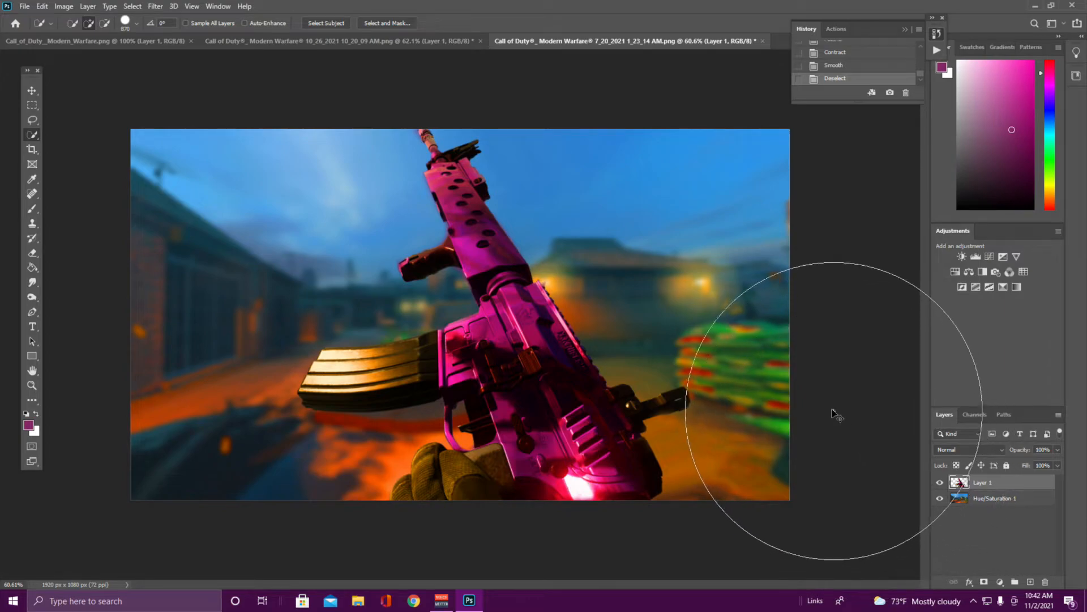
Add an empty layer between the gun and the background layer and make it active
{"action": "left_click", "coordinate": [1030, 582], "text": "ctrl"}
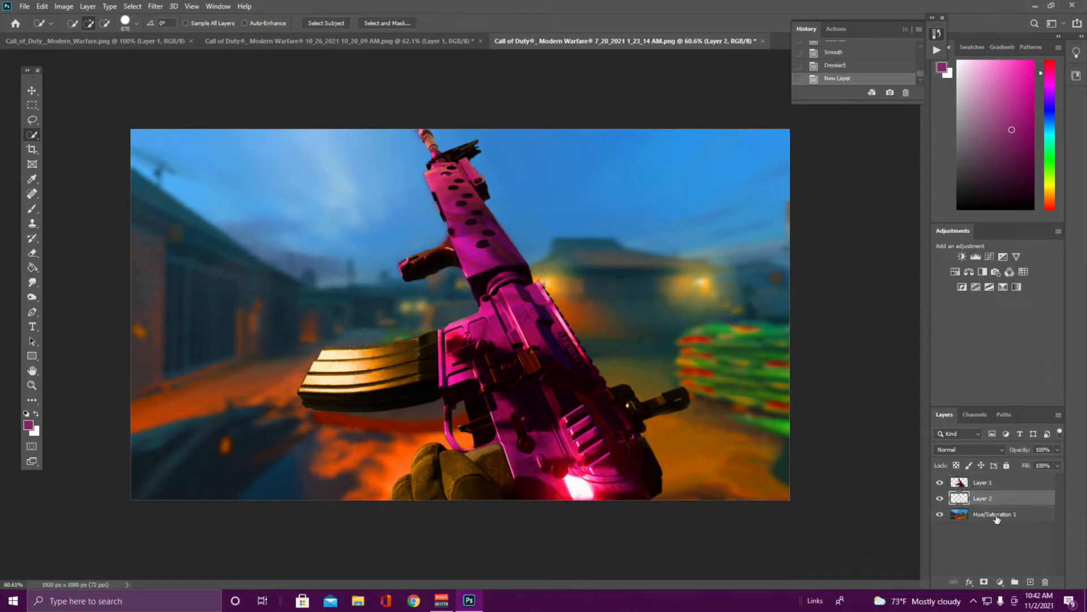
{"action": "left_click", "coordinate": [996, 516]}
{"action": "left_click", "coordinate": [984, 500]}
Brush blue sampled from the sky over the entire sky area and set the layer's blend mode to Overlay
{"action": "left_click", "coordinate": [32, 208]}
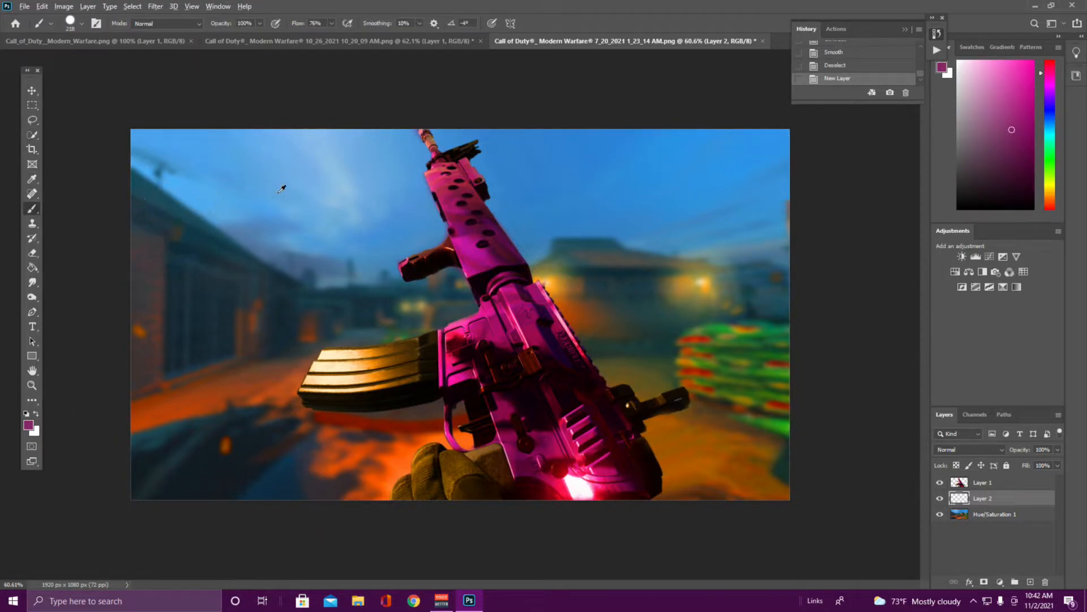
{"action": "left_click", "coordinate": [557, 159], "text": "alt"}
{"action": "left_click_drag", "start_coordinate": [517, 170], "coordinate": [569, 164]}
{"action": "scroll", "coordinate": [376, 223], "scroll_direction": "up", "scroll_amount": 4}
{"action": "left_click_drag", "start_coordinate": [380, 214], "coordinate": [331, 192]}
{"action": "scroll", "coordinate": [332, 192], "scroll_direction": "down", "scroll_amount": 5}
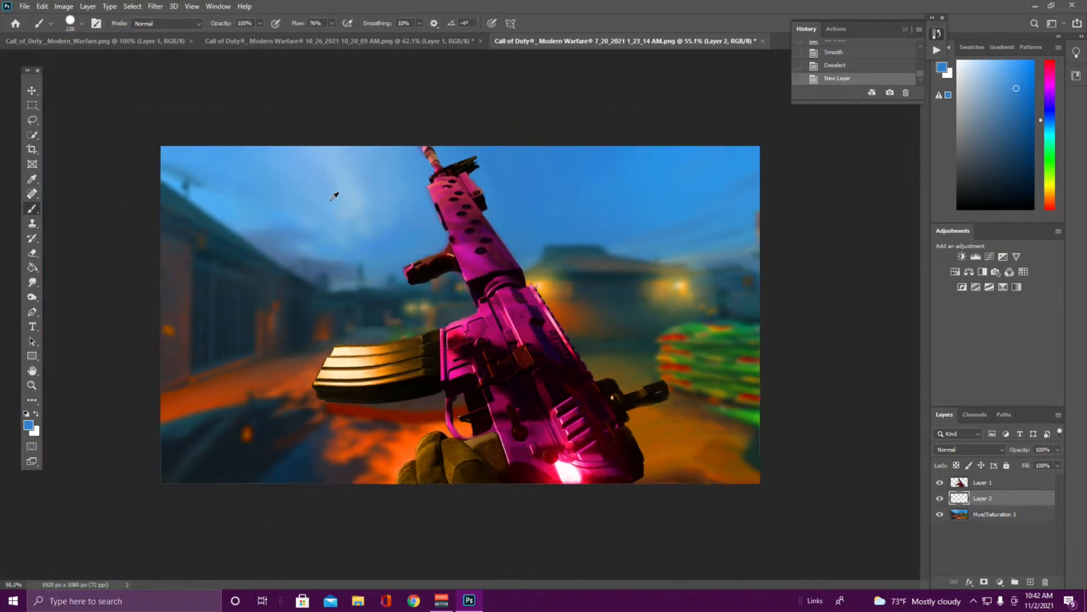
{"action": "scroll", "coordinate": [334, 196], "scroll_direction": "up", "scroll_amount": 3}
{"action": "scroll", "coordinate": [301, 199], "scroll_direction": "down", "scroll_amount": 2}
{"action": "mouse_move", "coordinate": [271, 175]}
{"action": "left_mouse_down"}
{"action": "mouse_move", "coordinate": [377, 210]}
{"action": "mouse_move", "coordinate": [260, 168]}
{"action": "mouse_move", "coordinate": [359, 146]}
{"action": "mouse_move", "coordinate": [179, 138]}
{"action": "mouse_move", "coordinate": [274, 202]}
{"action": "mouse_move", "coordinate": [412, 242]}
{"action": "mouse_move", "coordinate": [747, 192]}
{"action": "left_mouse_up"}
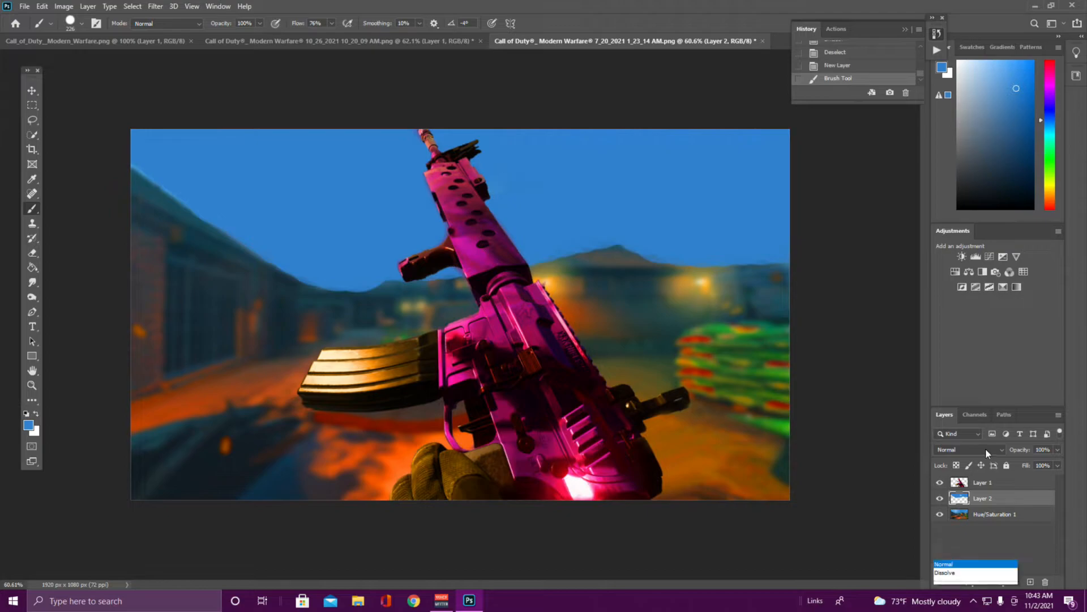
{"action": "left_click", "coordinate": [986, 448]}
{"action": "left_click", "coordinate": [986, 449]}
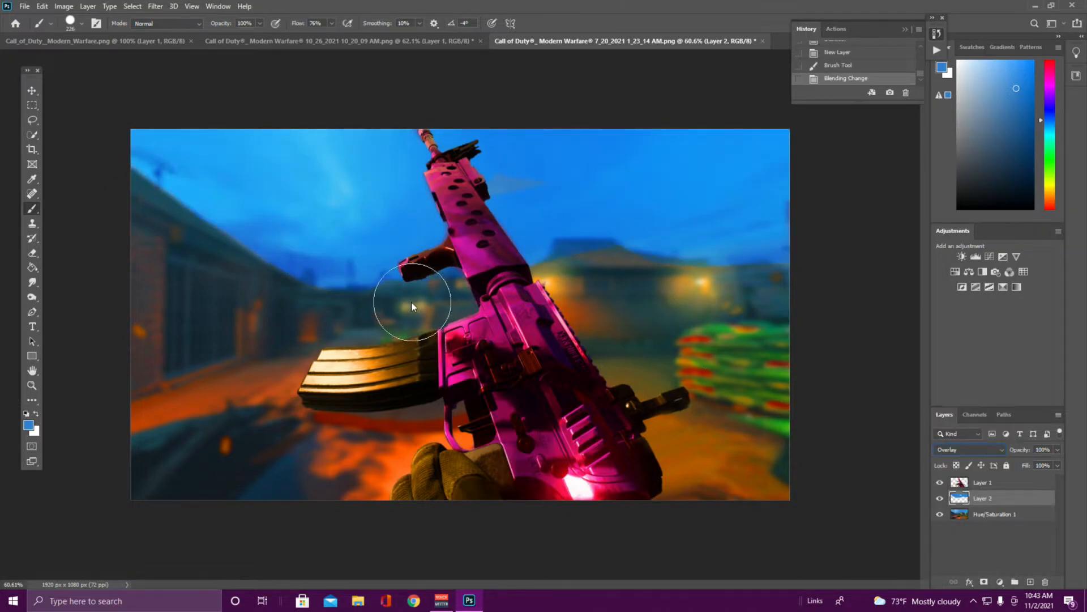
Erase the blue overlay spilling over the rooftops beside the gun's foregrip
{"action": "key", "text": "e"}
{"action": "scroll", "coordinate": [413, 304], "scroll_direction": "up", "scroll_amount": 3}
{"action": "left_click_drag", "start_coordinate": [400, 288], "coordinate": [331, 295]}
{"action": "mouse_move", "coordinate": [283, 302]}
{"action": "left_mouse_down"}
{"action": "mouse_move", "coordinate": [291, 271]}
{"action": "mouse_move", "coordinate": [273, 403]}
{"action": "mouse_move", "coordinate": [277, 166]}
{"action": "mouse_move", "coordinate": [301, 286]}
{"action": "left_mouse_up"}
{"action": "left_click", "coordinate": [410, 321]}
{"action": "left_click", "coordinate": [412, 320]}
{"action": "scroll", "coordinate": [410, 315], "scroll_direction": "down", "scroll_amount": 2}
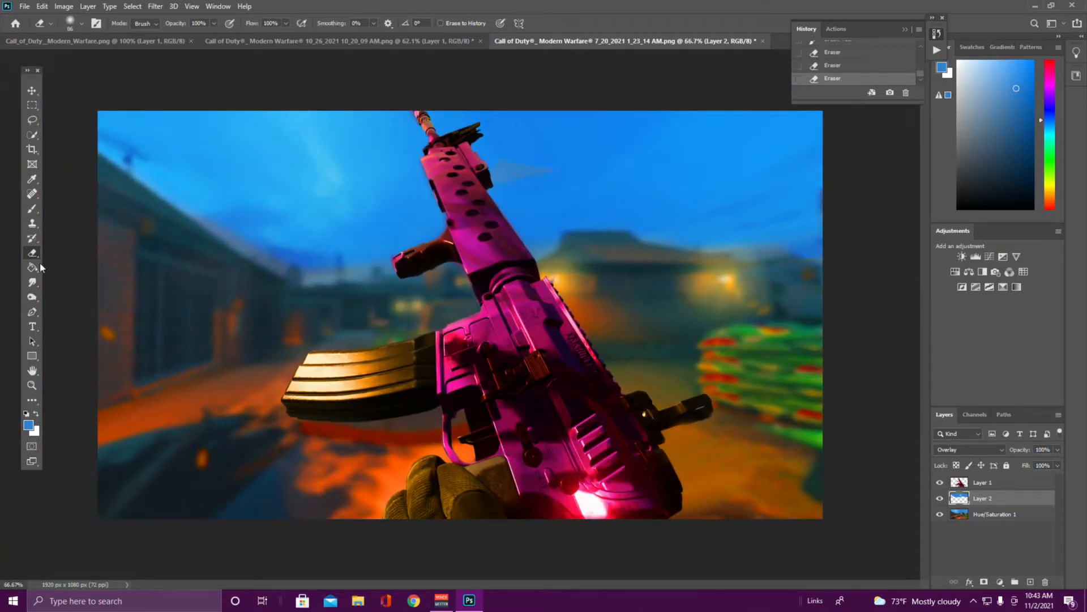
Brush more blue over the missed sky areas along the rooflines on both sides of the gun
{"action": "left_click", "coordinate": [32, 208]}
{"action": "left_click_drag", "start_coordinate": [339, 214], "coordinate": [339, 214]}
{"action": "scroll", "coordinate": [307, 255], "scroll_direction": "up", "scroll_amount": 3}
{"action": "mouse_move", "coordinate": [291, 243]}
{"action": "left_mouse_down"}
{"action": "mouse_move", "coordinate": [290, 217]}
{"action": "mouse_move", "coordinate": [235, 215]}
{"action": "left_mouse_up"}
{"action": "left_click", "coordinate": [186, 219]}
{"action": "scroll", "coordinate": [437, 311], "scroll_direction": "left", "scroll_amount": 5}
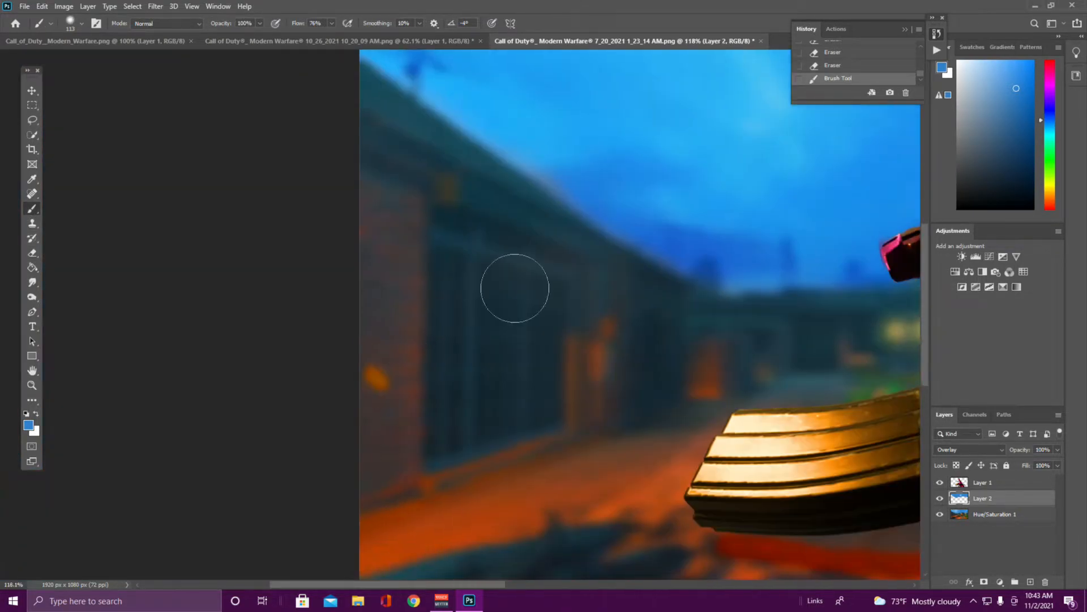
{"action": "left_click", "coordinate": [436, 311]}
{"action": "scroll", "coordinate": [709, 253], "scroll_direction": "down", "scroll_amount": 3}
{"action": "scroll", "coordinate": [709, 253], "scroll_direction": "up", "scroll_amount": 2}
{"action": "left_click", "coordinate": [709, 250]}
{"action": "scroll", "coordinate": [700, 231], "scroll_direction": "down", "scroll_amount": 2}
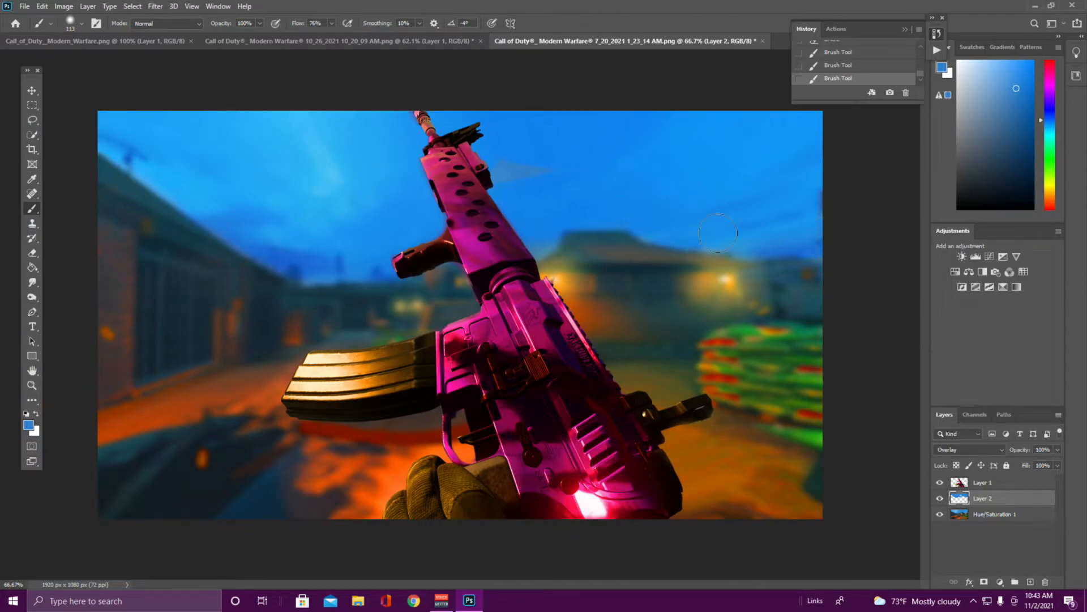
{"action": "scroll", "coordinate": [548, 265], "scroll_direction": "down", "scroll_amount": 1}
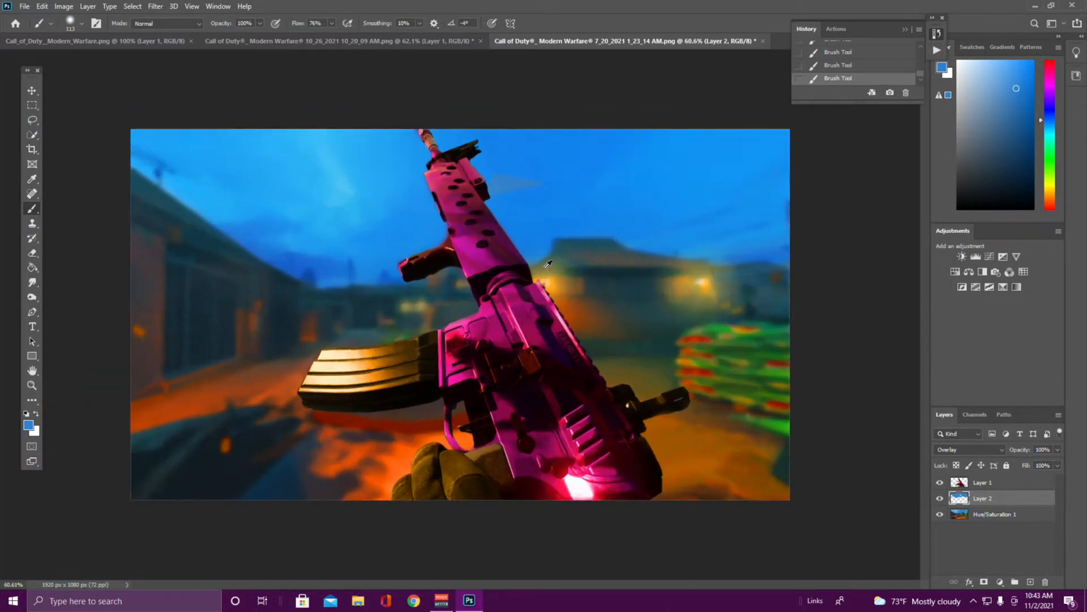
Check the finished reference thumbnail and brush green sampled from the sandbags over the sandbag stack
{"action": "left_click", "coordinate": [97, 40]}
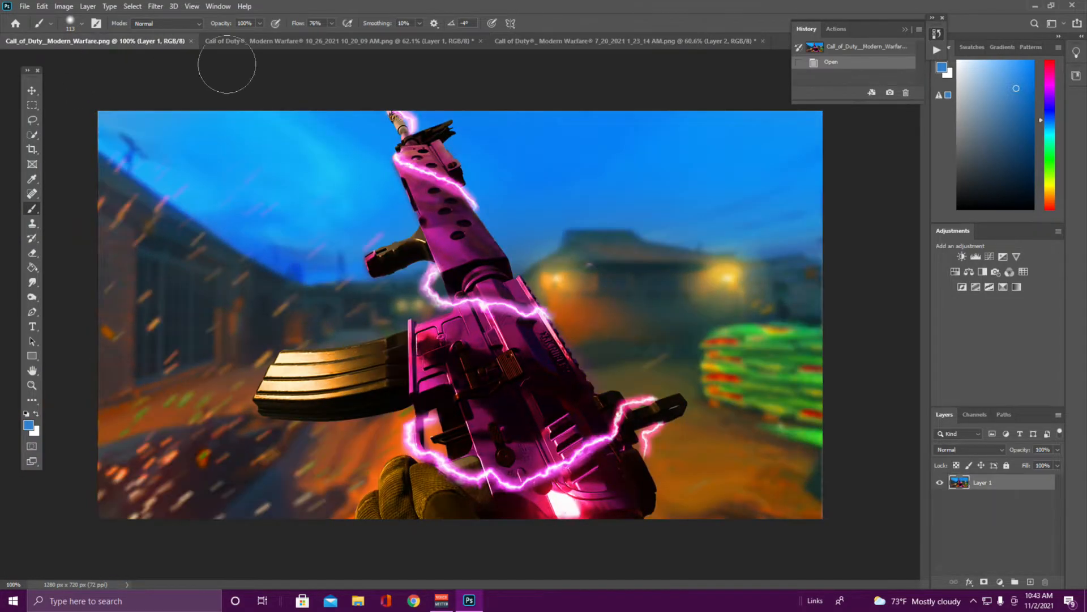
{"action": "left_click", "coordinate": [573, 41]}
{"action": "left_click", "coordinate": [751, 345], "text": "alt"}
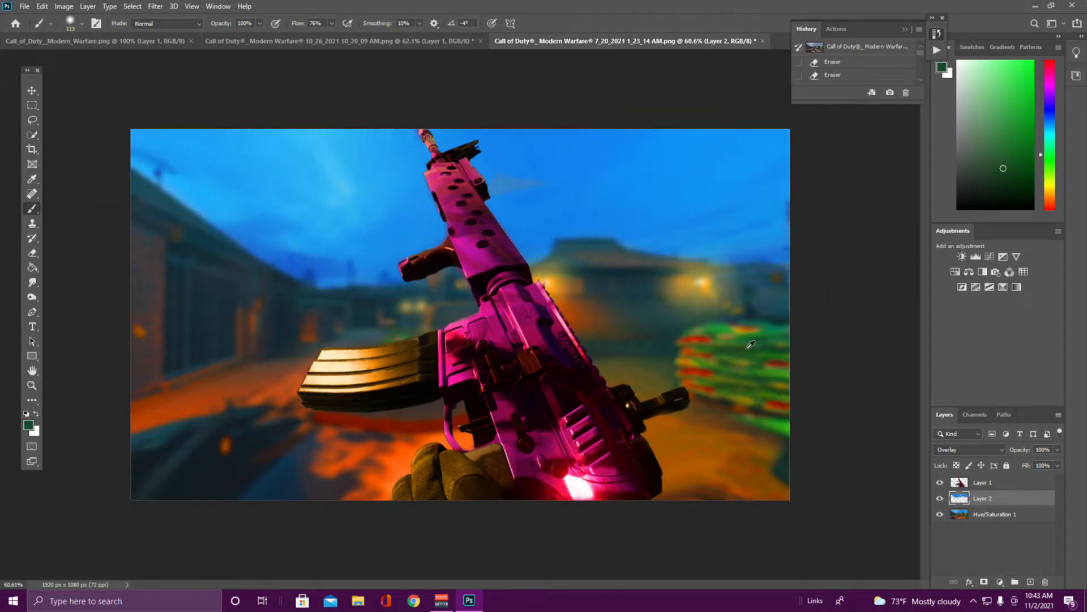
{"action": "left_click", "coordinate": [722, 358], "text": "alt"}
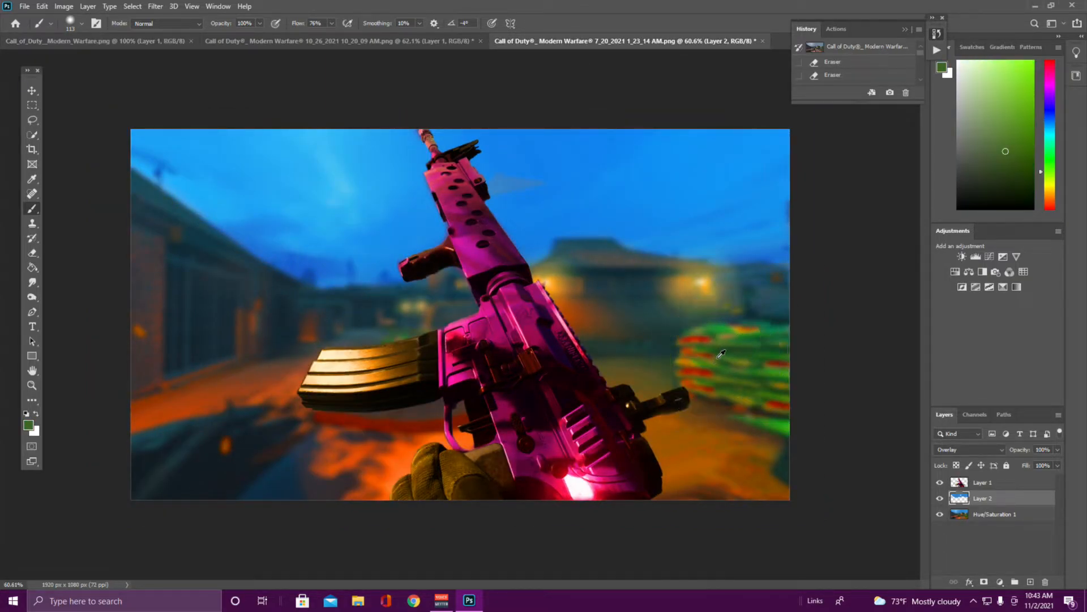
{"action": "mouse_move", "coordinate": [784, 397]}
{"action": "left_mouse_down"}
{"action": "mouse_move", "coordinate": [698, 375]}
{"action": "mouse_move", "coordinate": [706, 342]}
{"action": "mouse_move", "coordinate": [774, 388]}
{"action": "mouse_move", "coordinate": [785, 408]}
{"action": "mouse_move", "coordinate": [770, 421]}
{"action": "mouse_move", "coordinate": [736, 407]}
{"action": "left_mouse_up"}
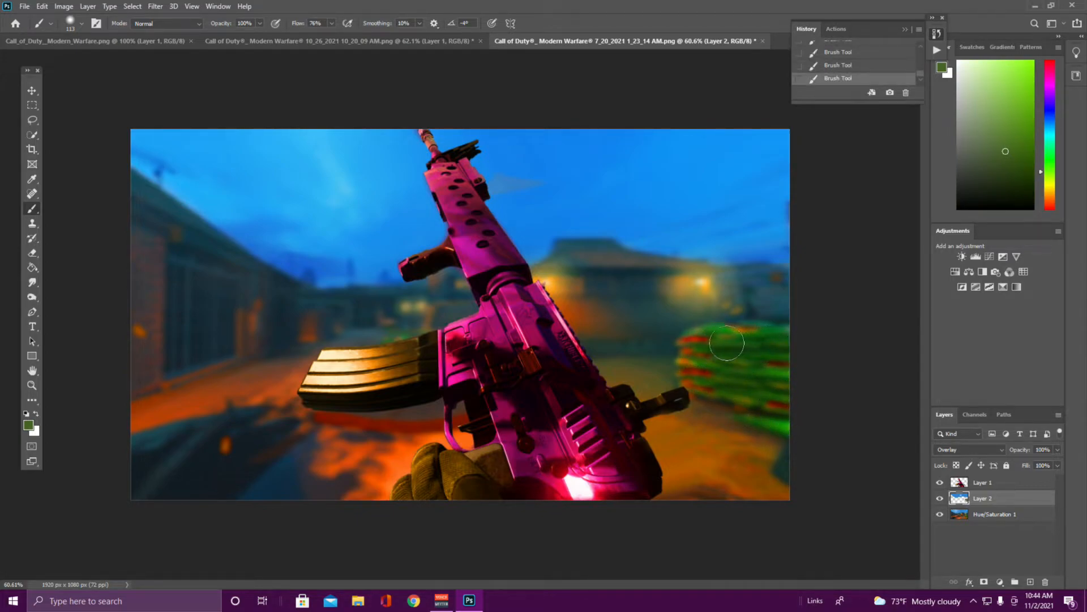
Brush pale yellow sampled from the background lamp over the two glowing lights, stepping back in the history to redo strokes
{"action": "left_click", "coordinate": [698, 295], "text": "alt"}
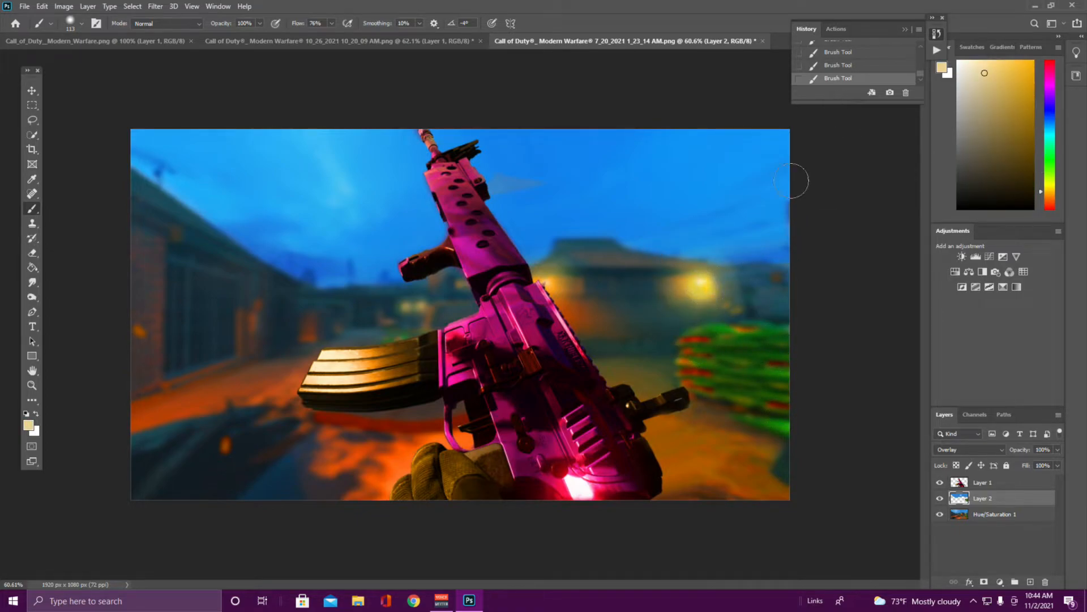
{"action": "left_click", "coordinate": [553, 284]}
{"action": "left_click", "coordinate": [834, 66]}
{"action": "left_click", "coordinate": [834, 53]}
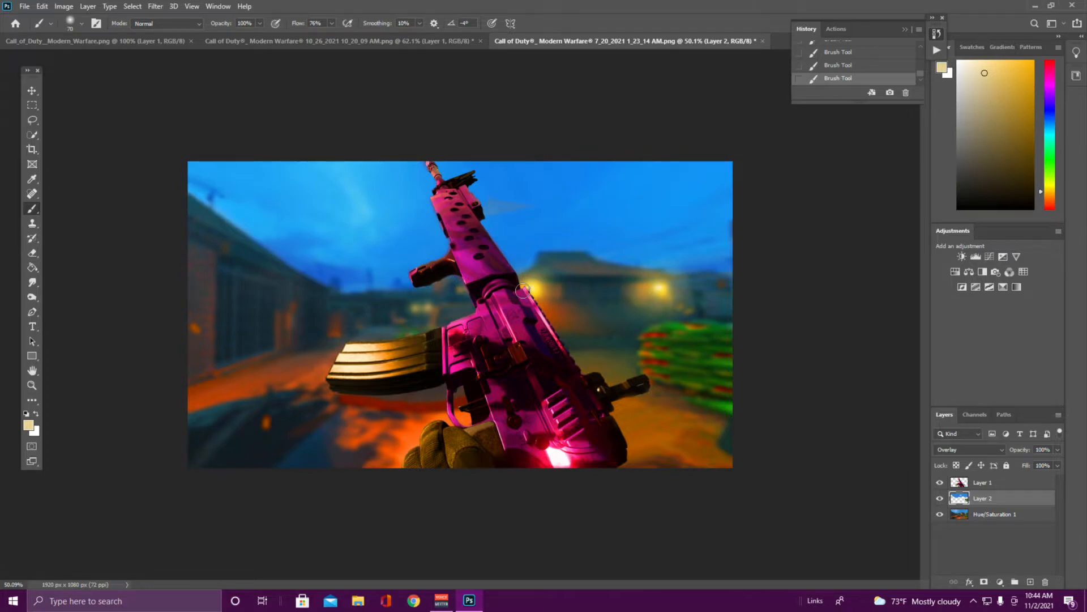
Check the reference thumbnail again, switch to Chrome and search Google Images for "fire particles png"
{"action": "left_click", "coordinate": [87, 40]}
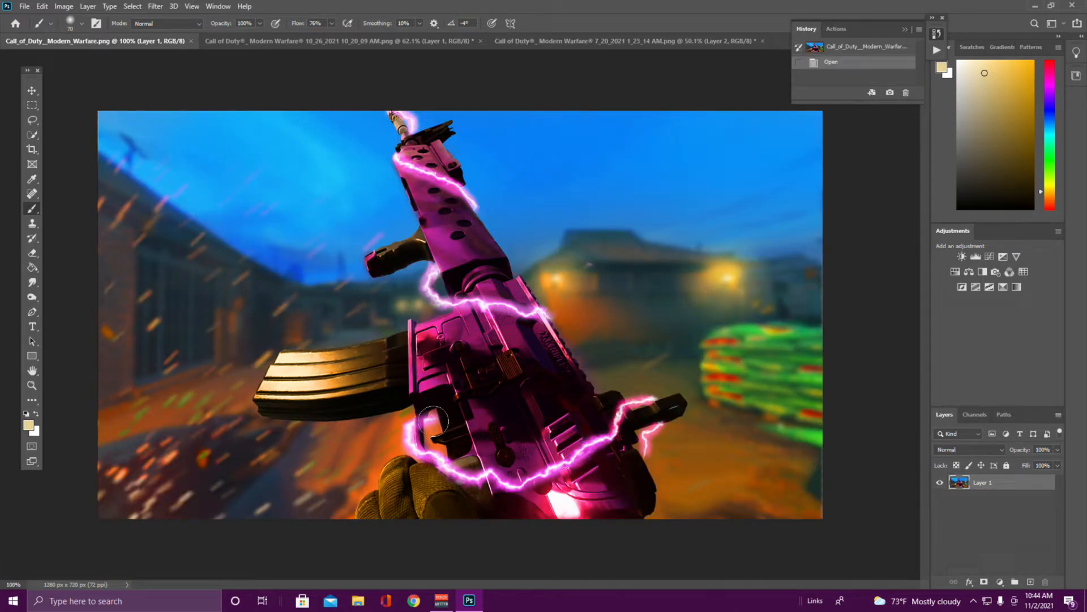
{"action": "left_click", "coordinate": [633, 41]}
{"action": "left_click", "coordinate": [418, 602]}
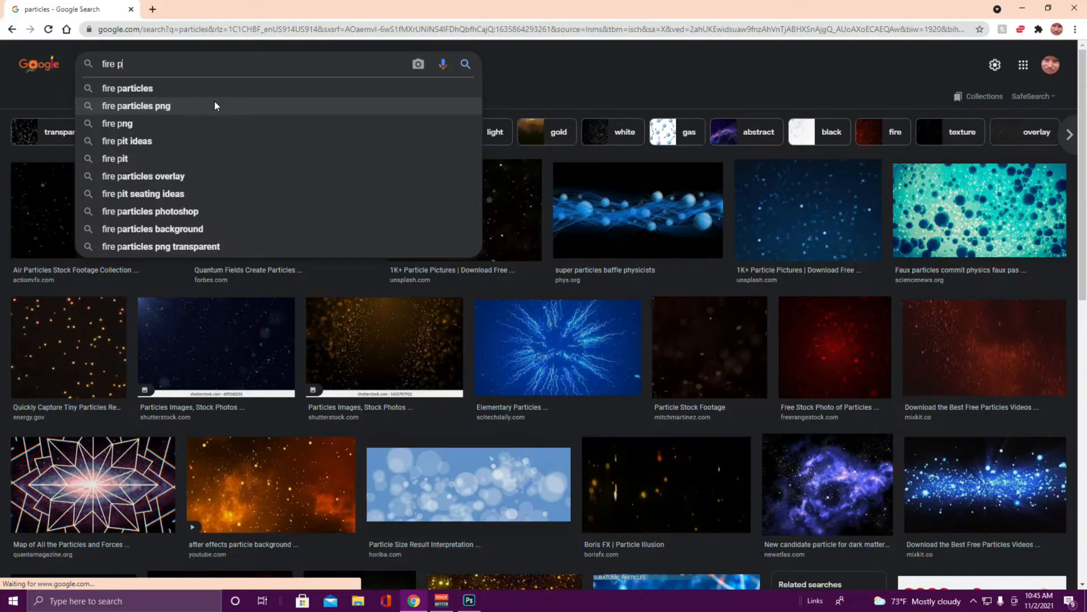
{"action": "left_click", "coordinate": [214, 101]}
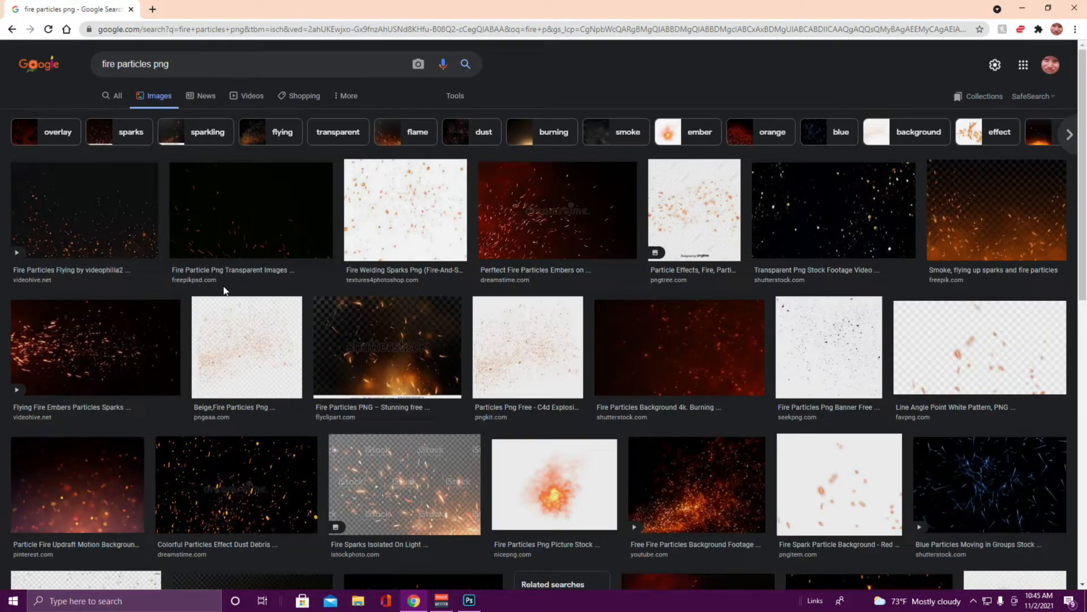
Browse the fire particle results, copy the FixThePhoto image of orange sparks on black, and paste it into the Photoshop thumbnail document
{"action": "left_click", "coordinate": [238, 280]}
{"action": "scroll", "coordinate": [244, 241], "scroll_direction": "down", "scroll_amount": 5}
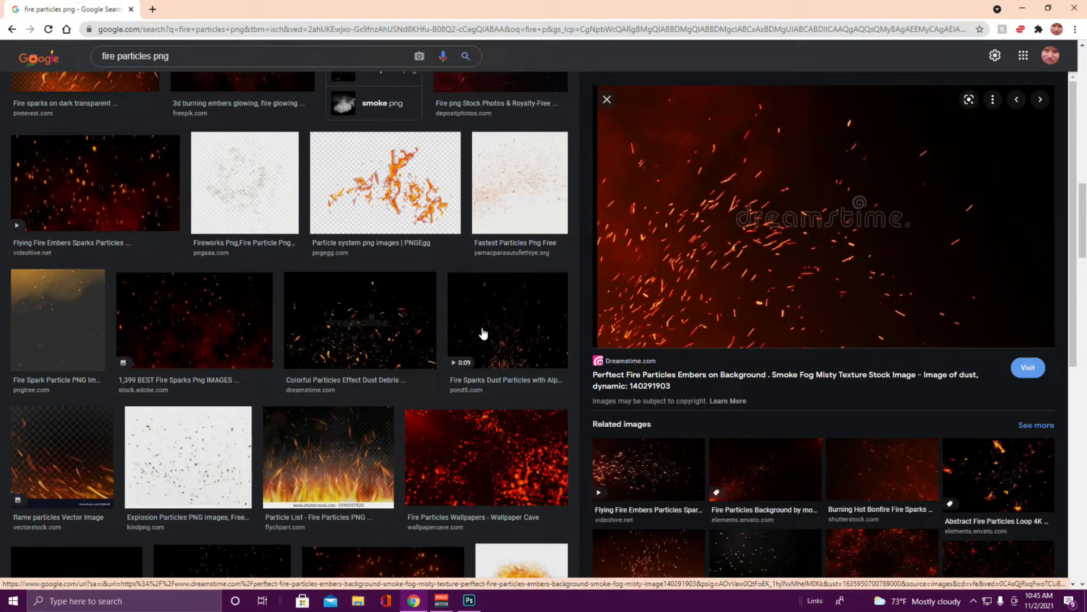
{"action": "scroll", "coordinate": [485, 335], "scroll_direction": "down", "scroll_amount": 8}
{"action": "left_click", "coordinate": [512, 278]}
{"action": "right_click", "coordinate": [765, 214]}
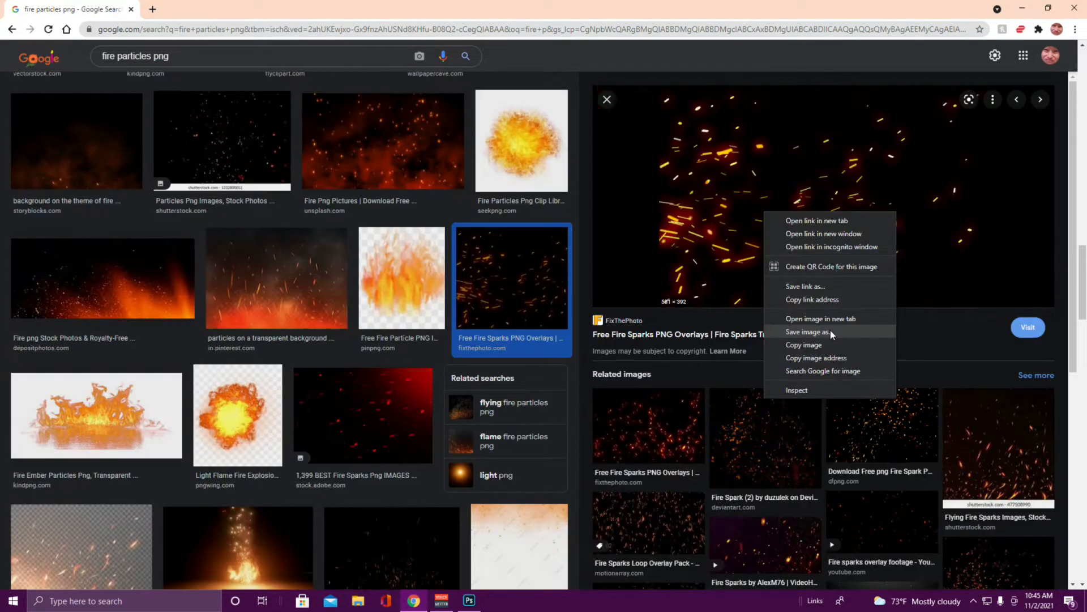
{"action": "left_click", "coordinate": [804, 345]}
{"action": "left_click", "coordinate": [469, 600]}
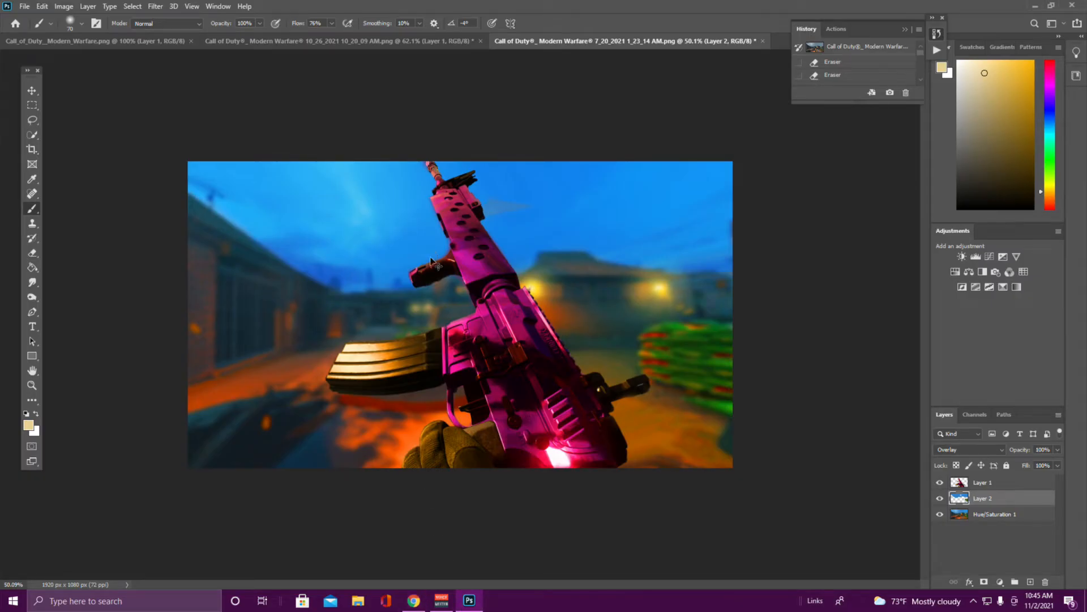
{"action": "key", "text": "ctrl+v"}
Blend the sparks layer with Exclusion, then enlarge, rotate and position it over the lower-left part of the scene
{"action": "left_click", "coordinate": [30, 93]}
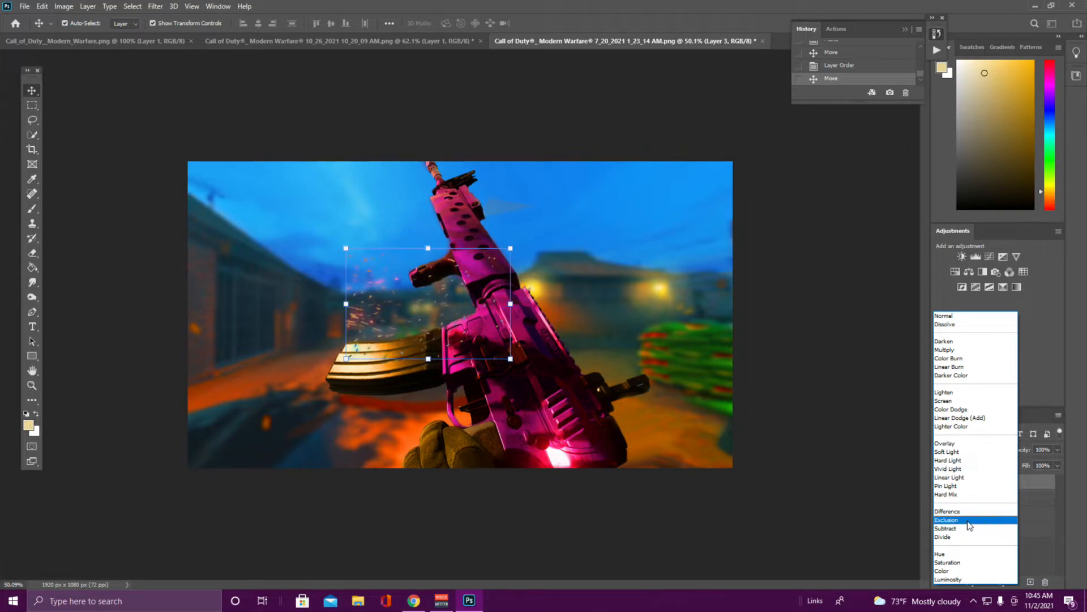
{"action": "left_click", "coordinate": [968, 520]}
{"action": "left_click_drag", "start_coordinate": [510, 248], "coordinate": [670, 141]}
{"action": "left_click_drag", "start_coordinate": [245, 334], "coordinate": [253, 259]}
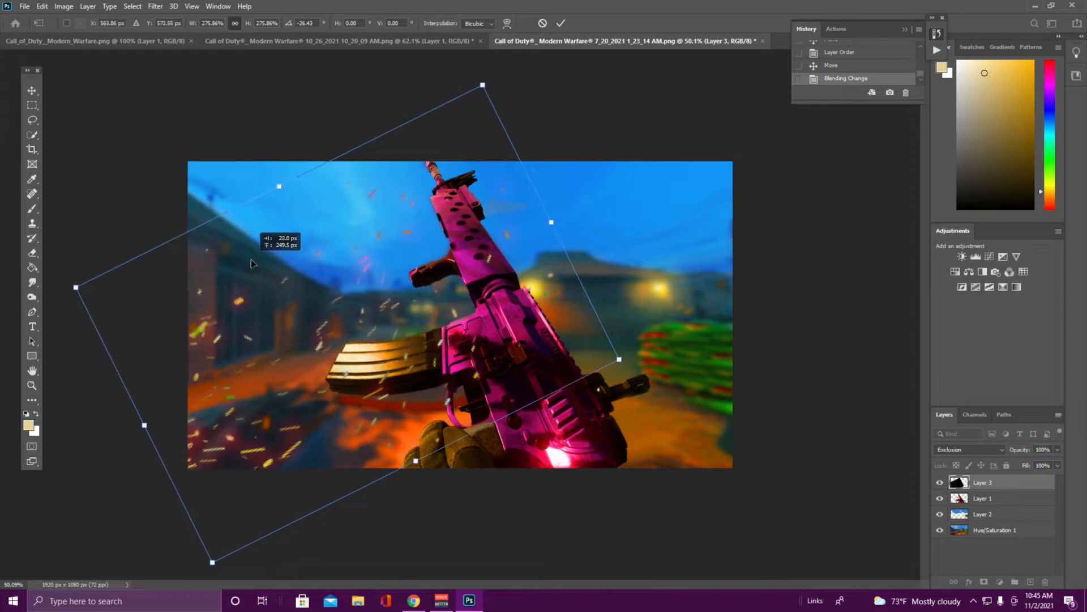
{"action": "left_click_drag", "start_coordinate": [484, 81], "coordinate": [424, 192]}
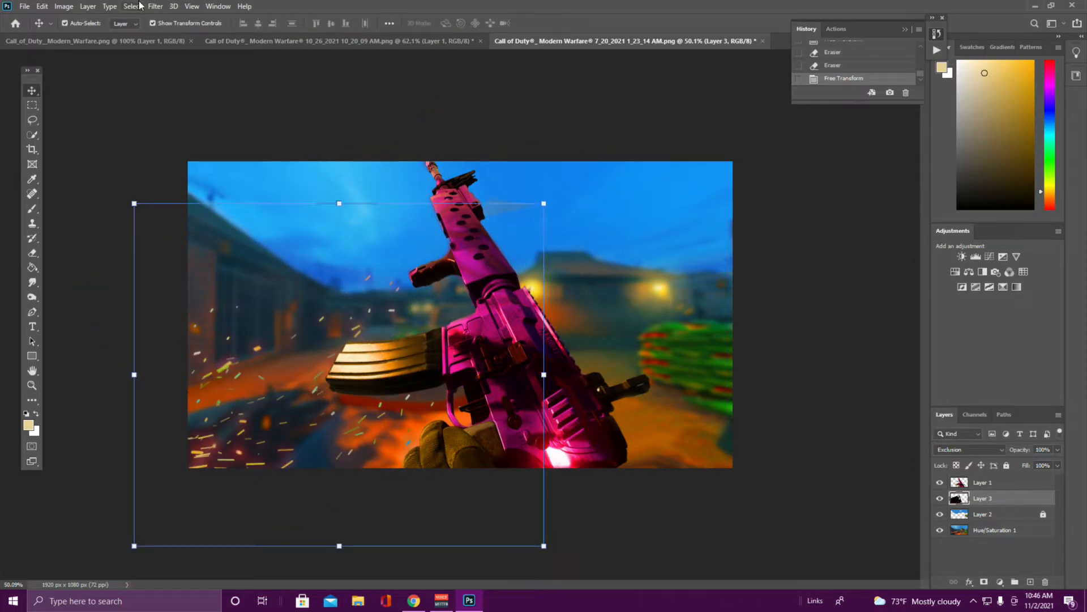
Apply a Gaussian Blur with a radius of about 3.4 pixels to the sparks and shift them slightly up and left
{"action": "left_click", "coordinate": [155, 6]}
{"action": "mouse_move", "coordinate": [271, 146]}
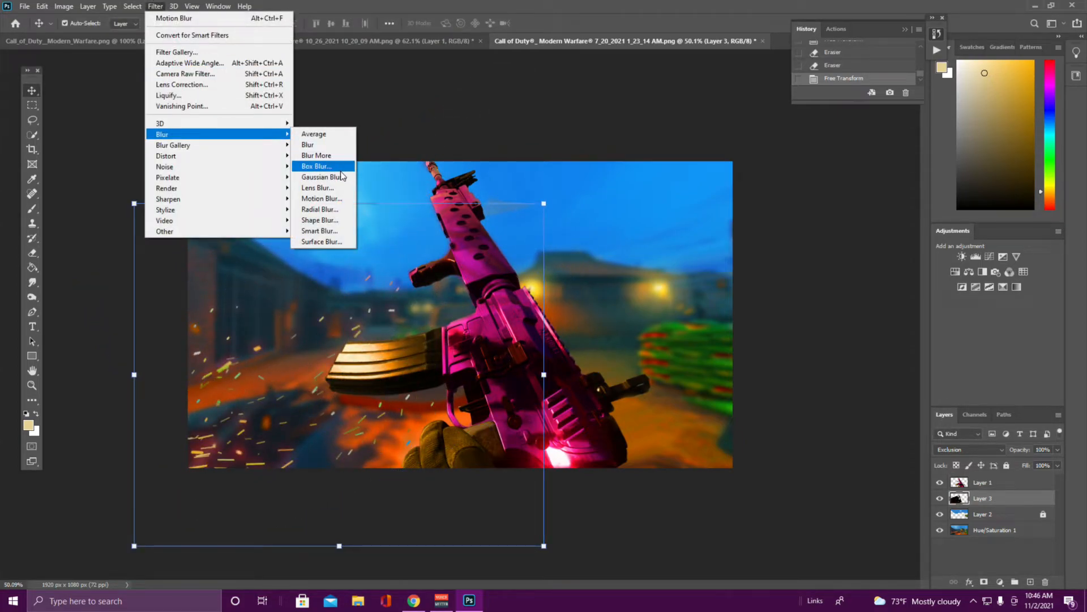
{"action": "left_click", "coordinate": [324, 176]}
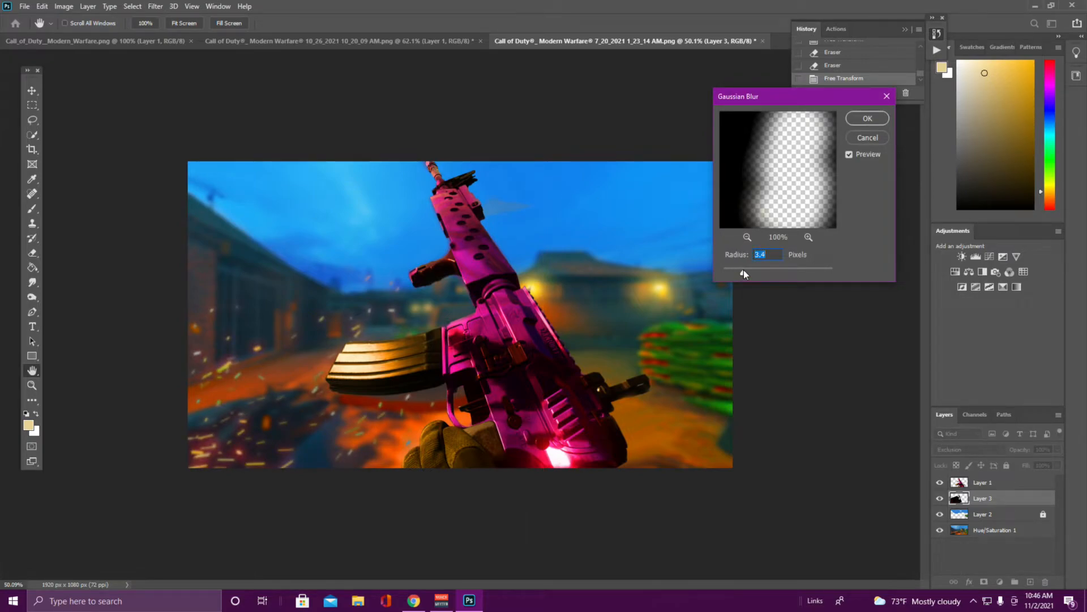
{"action": "left_click", "coordinate": [859, 121]}
{"action": "key", "text": "v"}
{"action": "left_click_drag", "start_coordinate": [229, 352], "coordinate": [205, 326]}
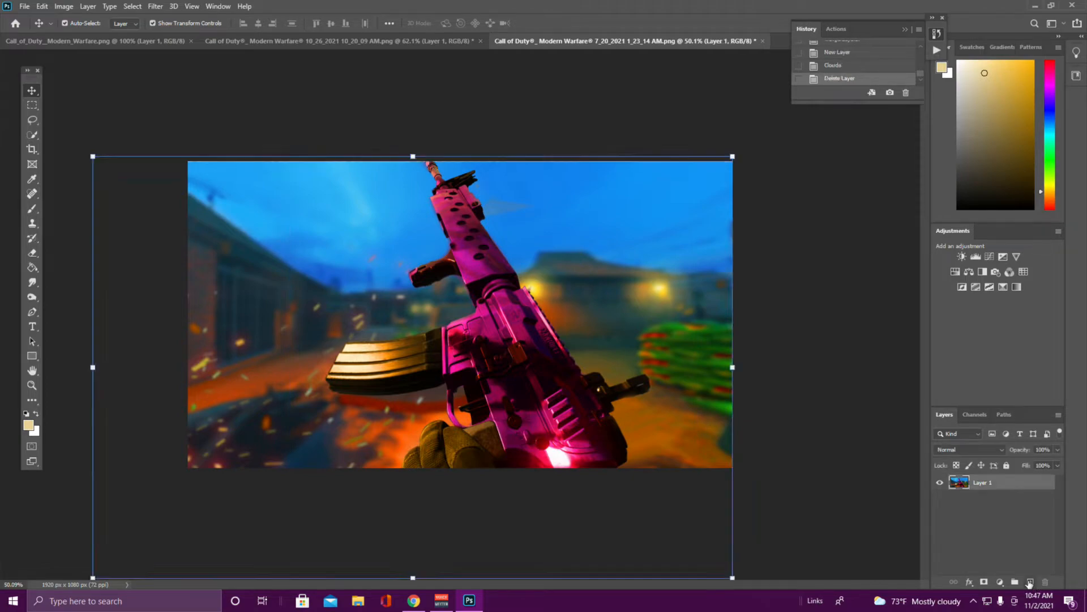
Add a new layer above the merged image, reset the colours to black and white, and render Clouds on it
{"action": "left_click", "coordinate": [1031, 582]}
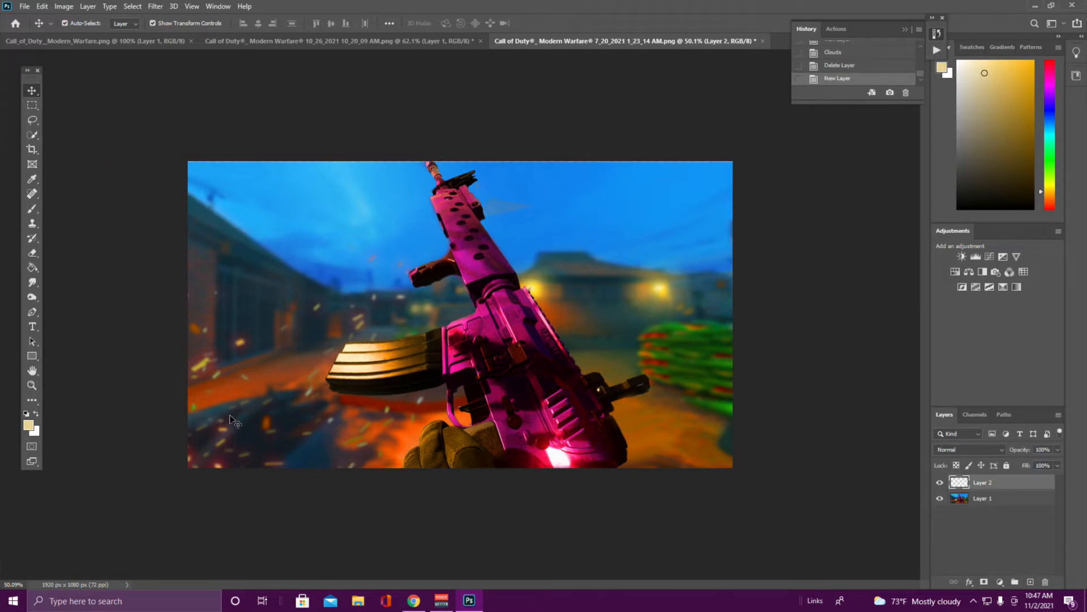
{"action": "key", "text": "d"}
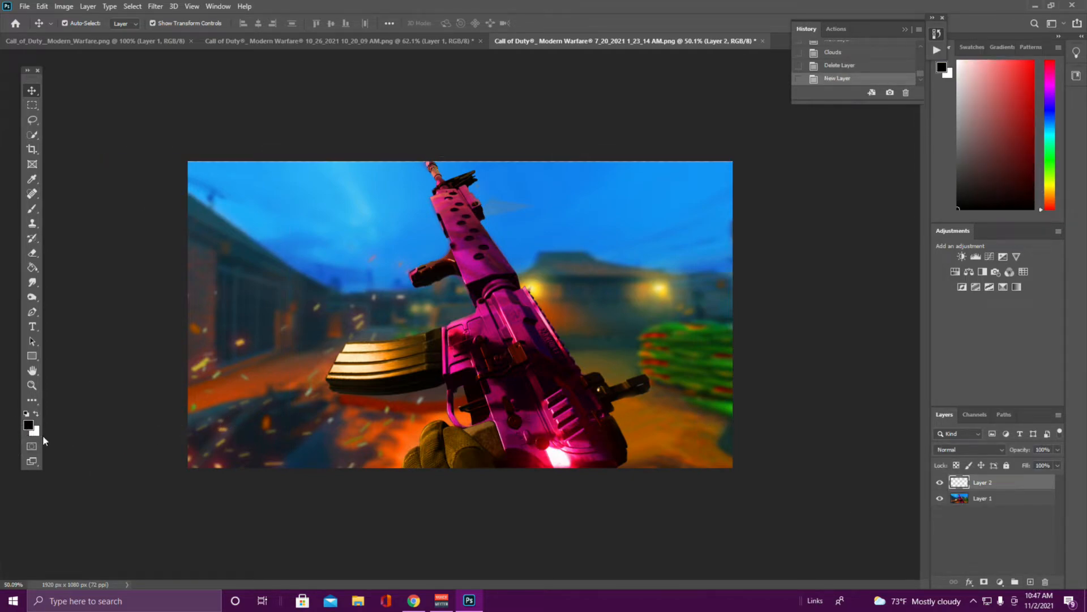
{"action": "left_click", "coordinate": [155, 6]}
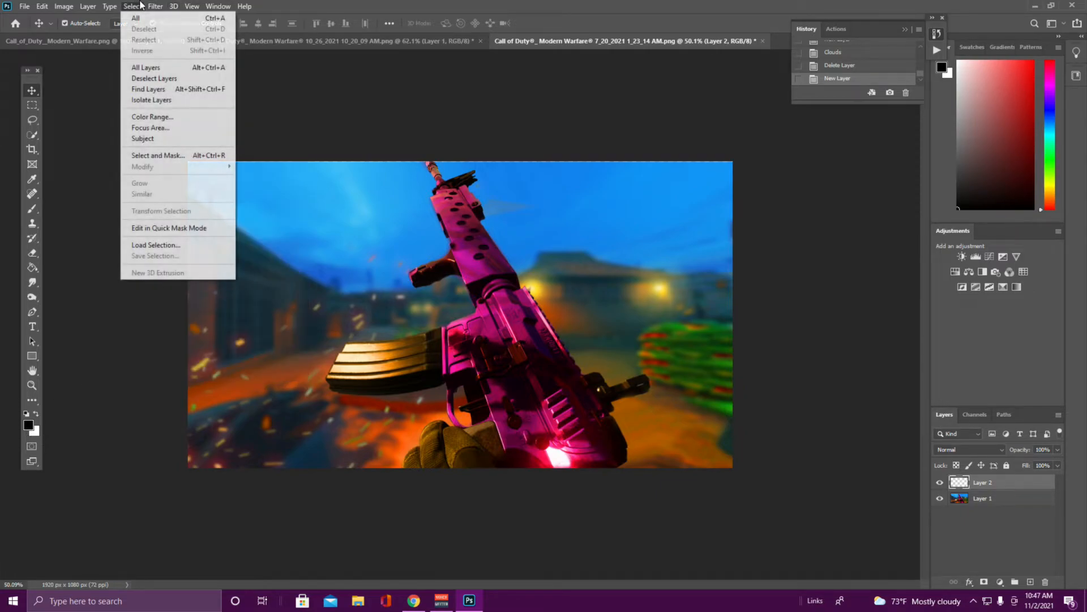
{"action": "mouse_move", "coordinate": [167, 193]}
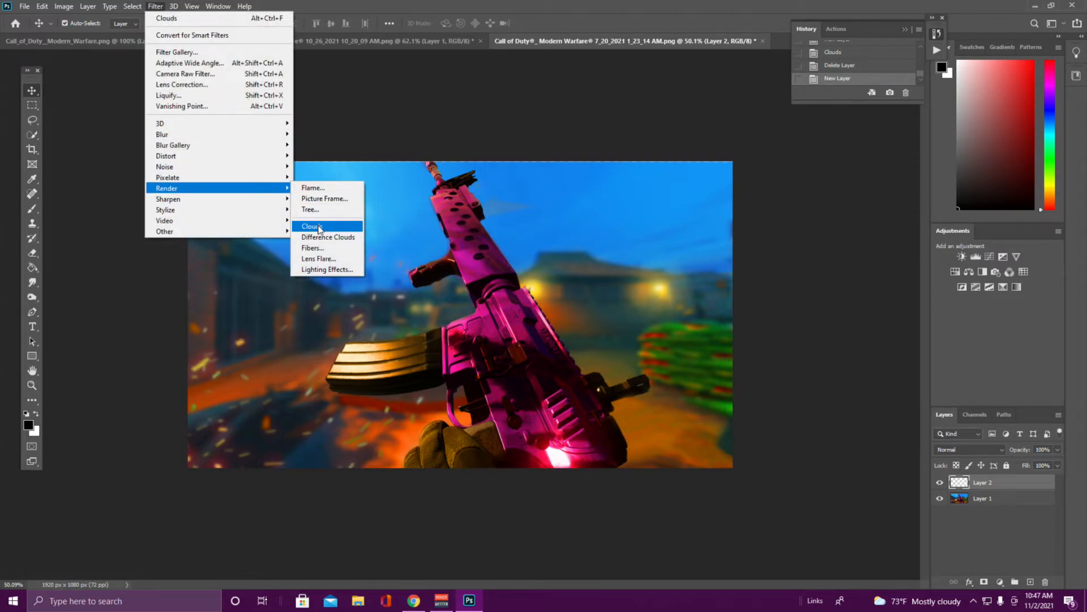
{"action": "left_click", "coordinate": [321, 225]}
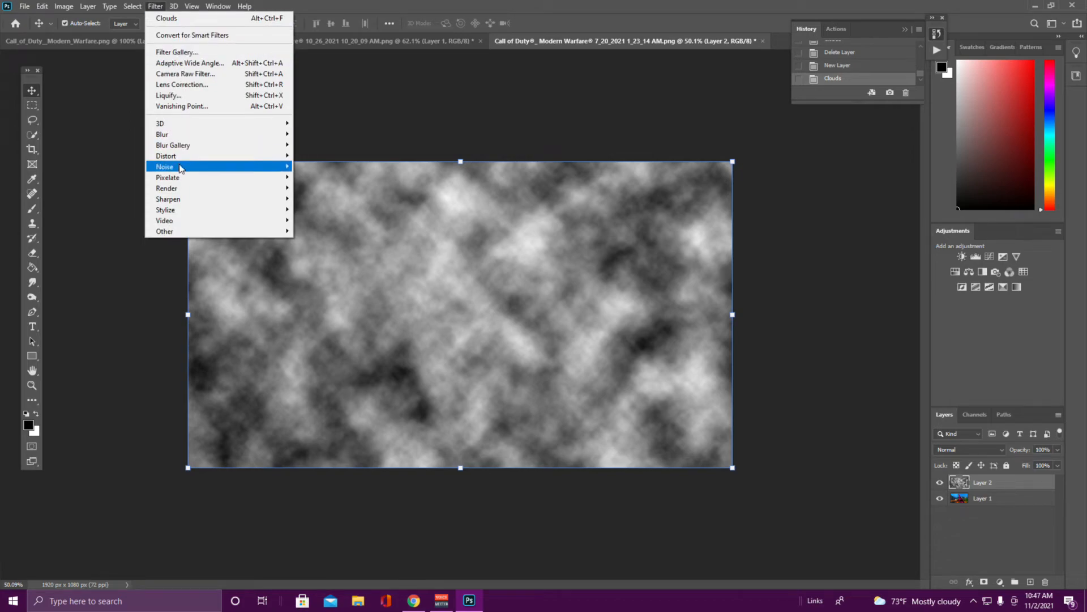
Render Difference Clouds over the clouds layer and invert its colours
{"action": "mouse_move", "coordinate": [187, 189]}
{"action": "left_click", "coordinate": [340, 237]}
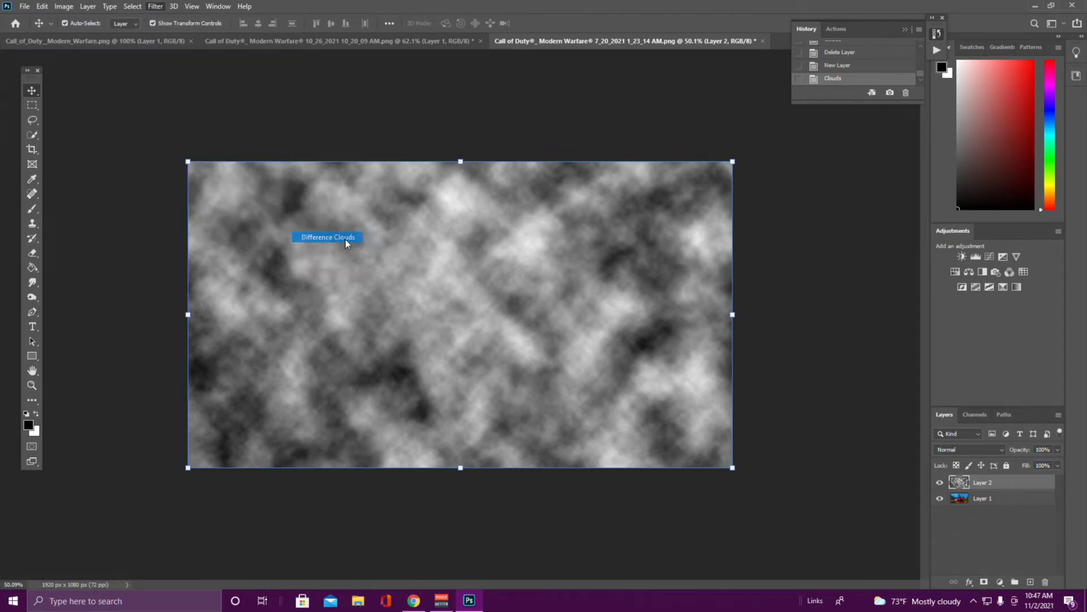
{"action": "key", "text": "ctrl"}
{"action": "key", "text": "ctrl+i"}
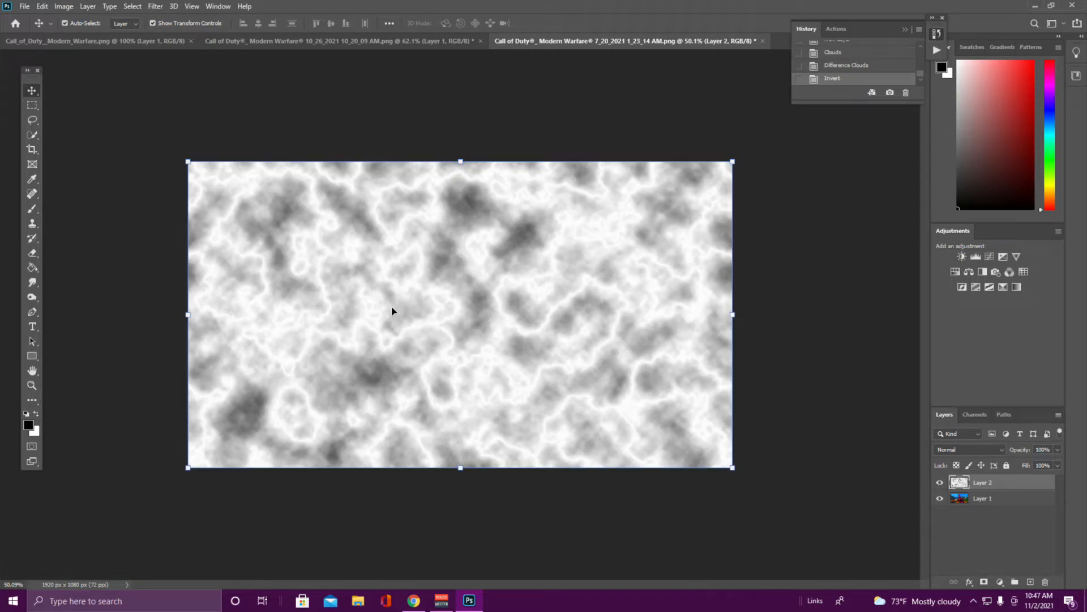
Raise the black input level of the clouds layer to 237 with Levels to isolate thin lightning lines
{"action": "key", "text": "ctrl+l"}
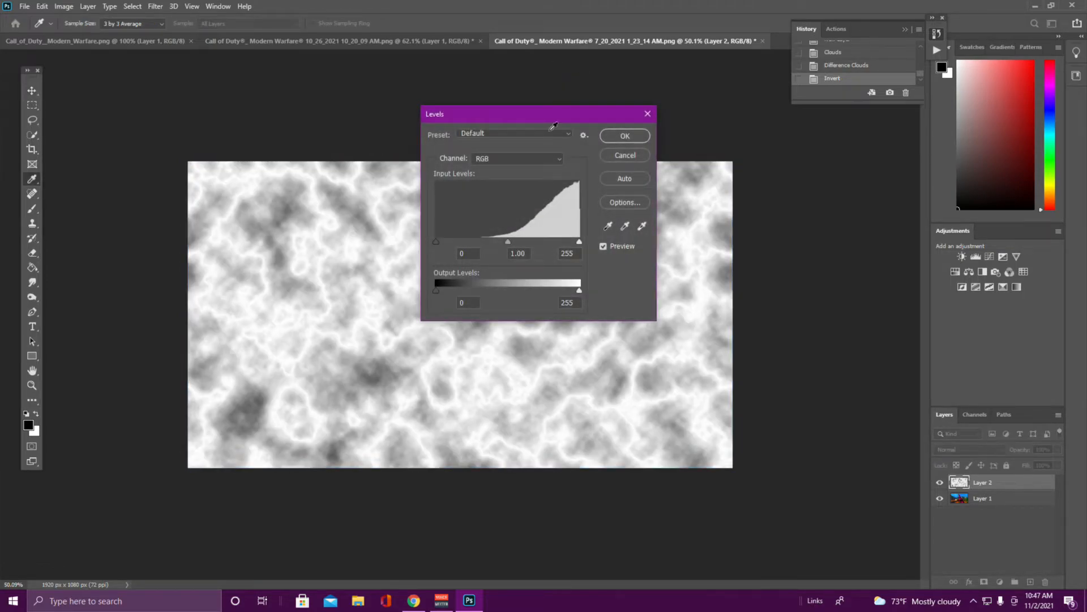
{"action": "left_click_drag", "start_coordinate": [436, 242], "coordinate": [570, 237]}
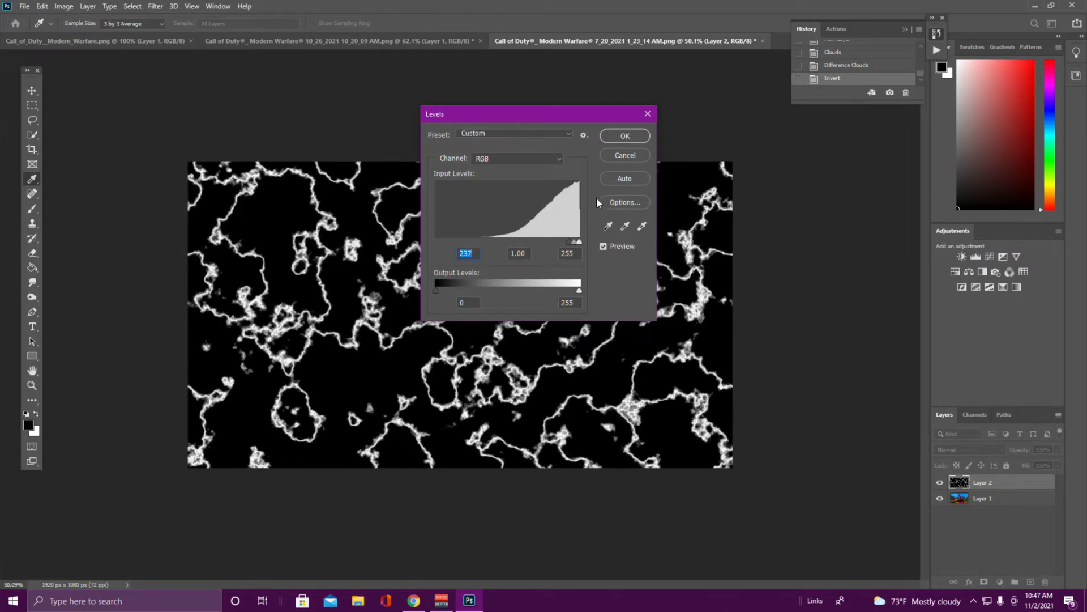
{"action": "left_click", "coordinate": [628, 137]}
Lasso the curved lightning strand near the canvas's upper-left corner, delete everything outside it on the layer, and deselect
{"action": "scroll", "coordinate": [459, 303], "scroll_direction": "up", "scroll_amount": 2}
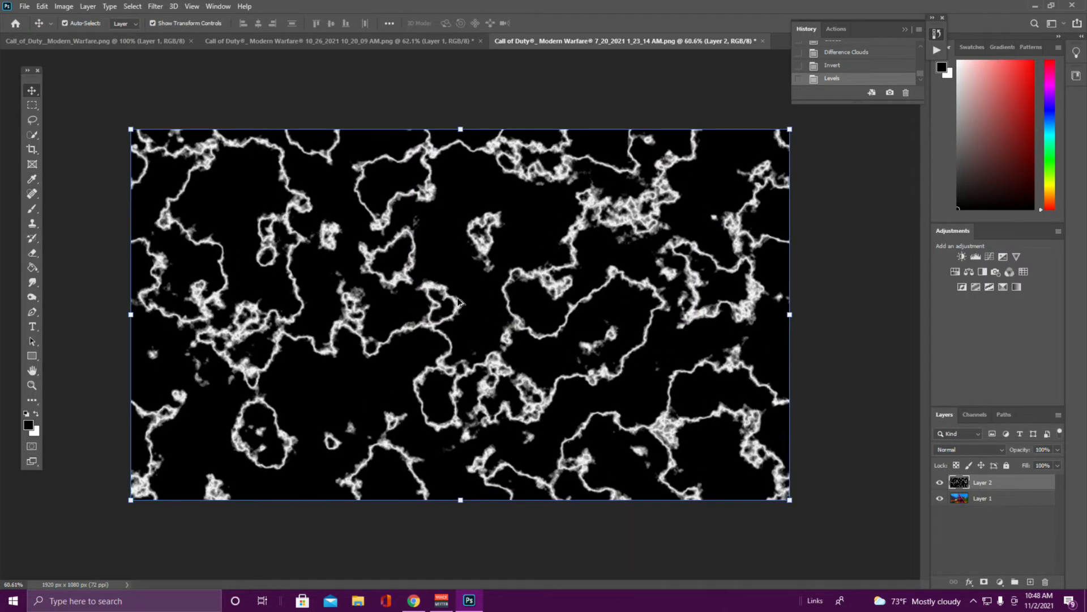
{"action": "left_click", "coordinate": [32, 121]}
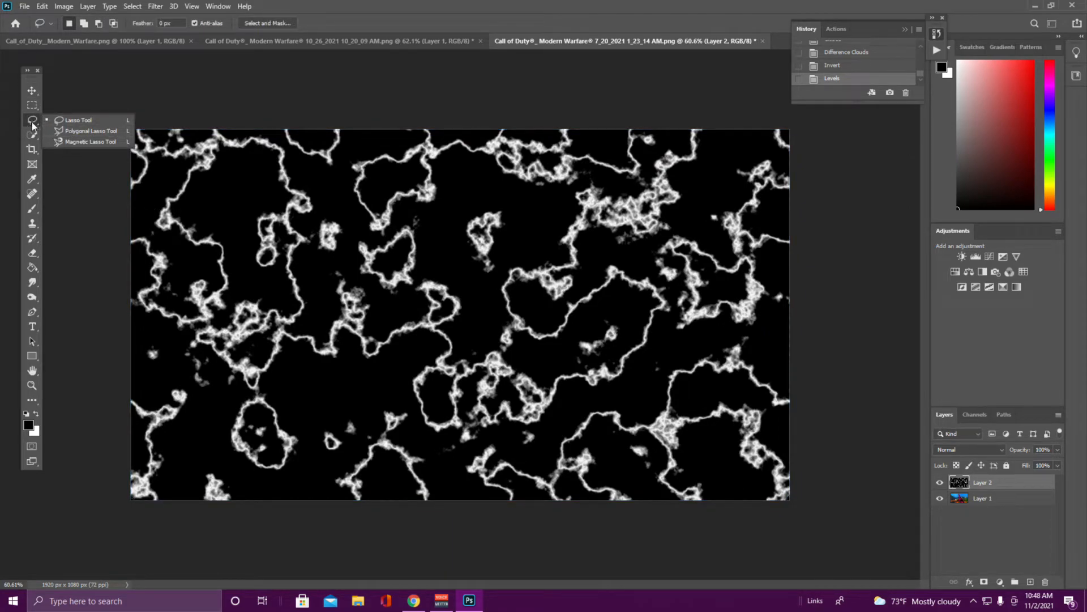
{"action": "left_click", "coordinate": [67, 124]}
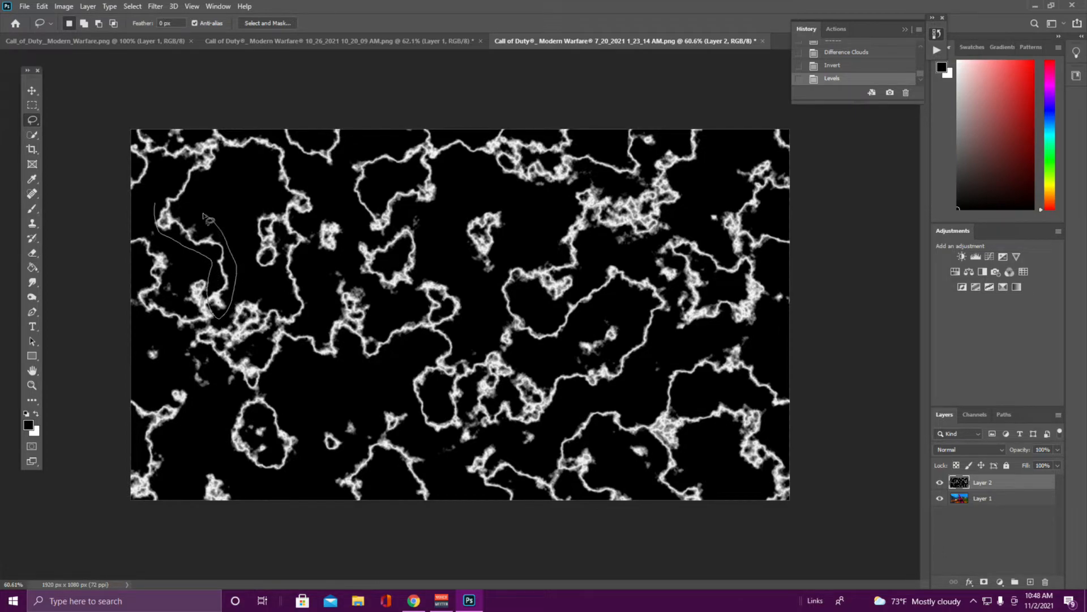
{"action": "left_click_drag", "start_coordinate": [158, 203], "coordinate": [160, 204]}
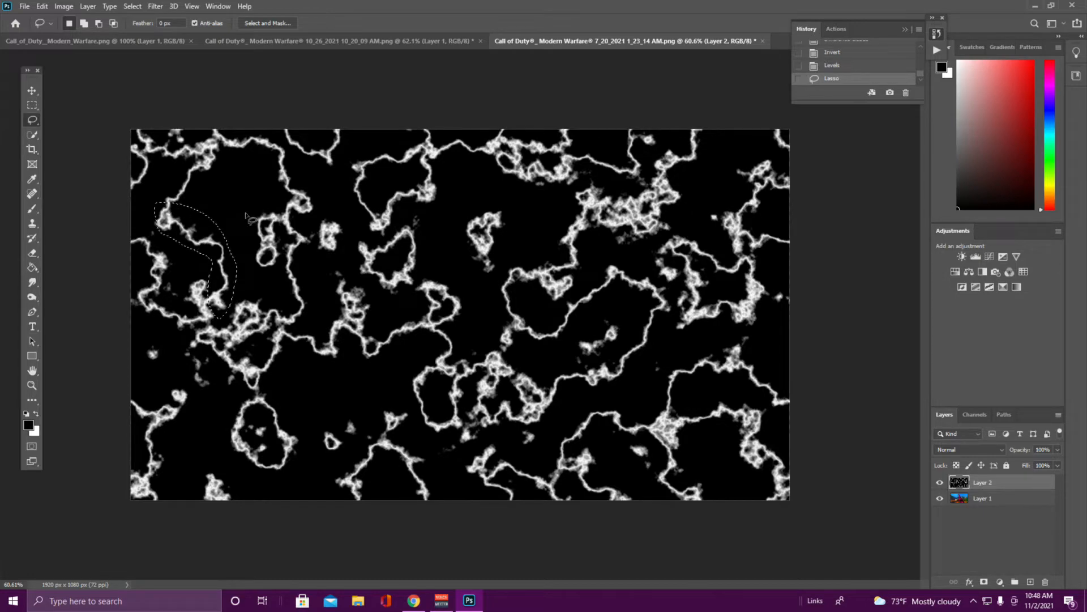
{"action": "key", "text": "ctrl+shift+i"}
{"action": "key", "text": "Delete"}
{"action": "key", "text": "v"}
{"action": "key", "text": "ctrl+d"}
Place the lightning strand across the gun's upper barrel, rotated about -27.5° and blended with Linear Dodge (Add), and erase its stray edge
{"action": "left_click_drag", "start_coordinate": [197, 231], "coordinate": [478, 178]}
{"action": "left_click_drag", "start_coordinate": [522, 275], "coordinate": [535, 241]}
{"action": "left_click", "coordinate": [972, 450]}
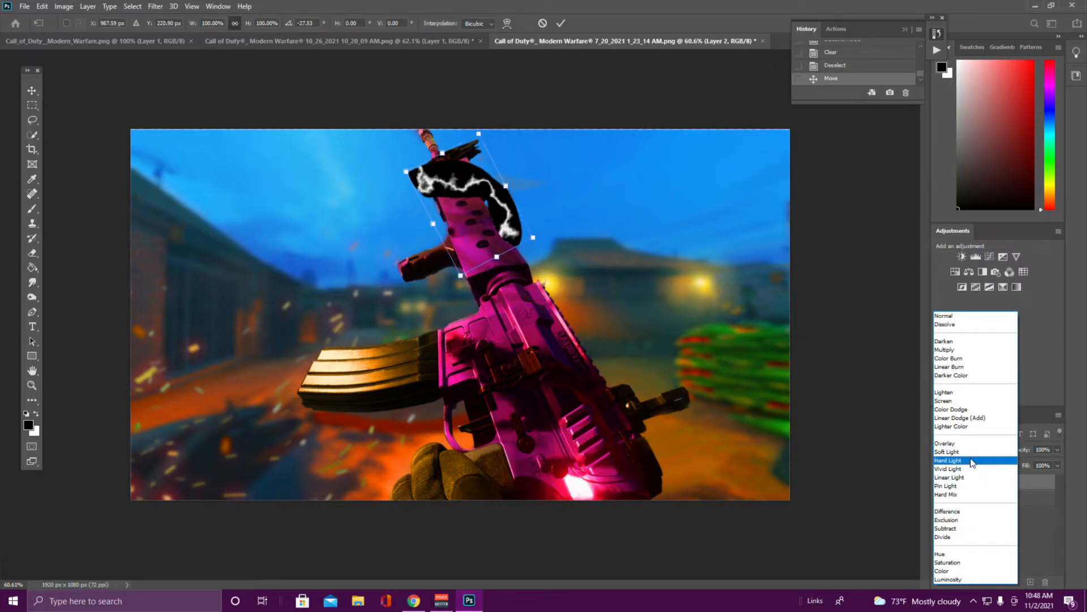
{"action": "left_click", "coordinate": [961, 418]}
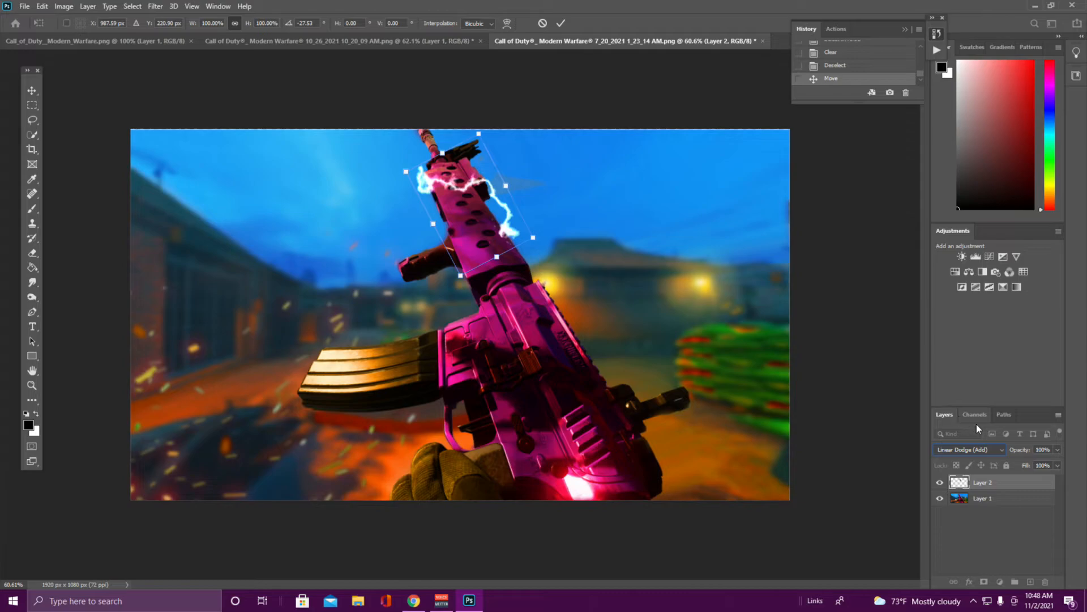
{"action": "mouse_move", "coordinate": [497, 190]}
{"action": "left_mouse_down"}
{"action": "mouse_move", "coordinate": [423, 225]}
{"action": "mouse_move", "coordinate": [501, 205]}
{"action": "left_mouse_up"}
{"action": "key", "text": "Return"}
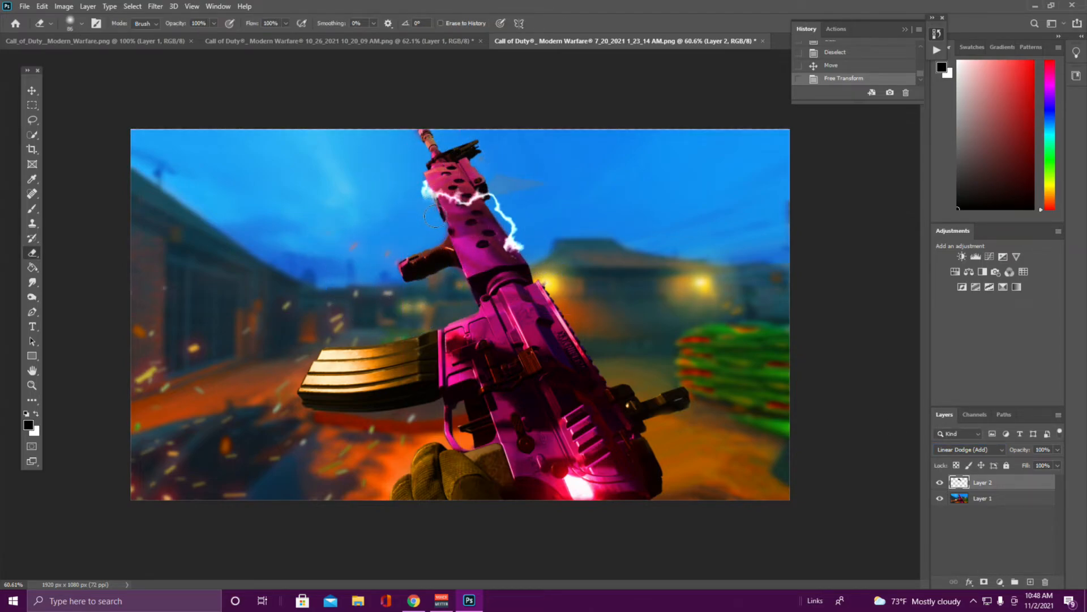
{"action": "left_click", "coordinate": [418, 208]}
Add a Hue/Saturation adjustment clipped to the lightning layer and turn on Colorize
{"action": "left_click", "coordinate": [1000, 583]}
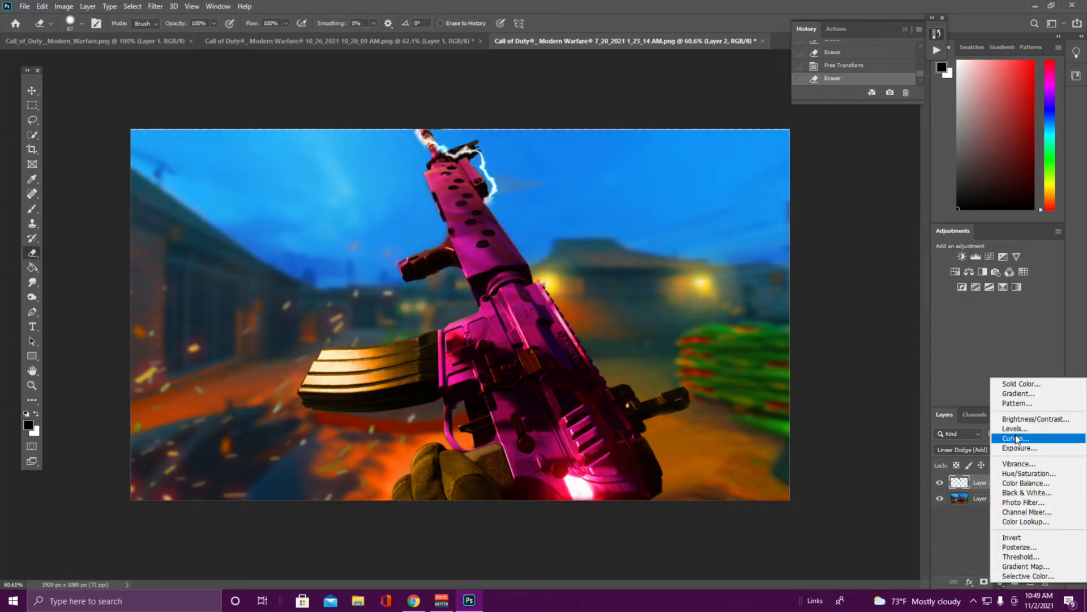
{"action": "left_click", "coordinate": [1023, 474]}
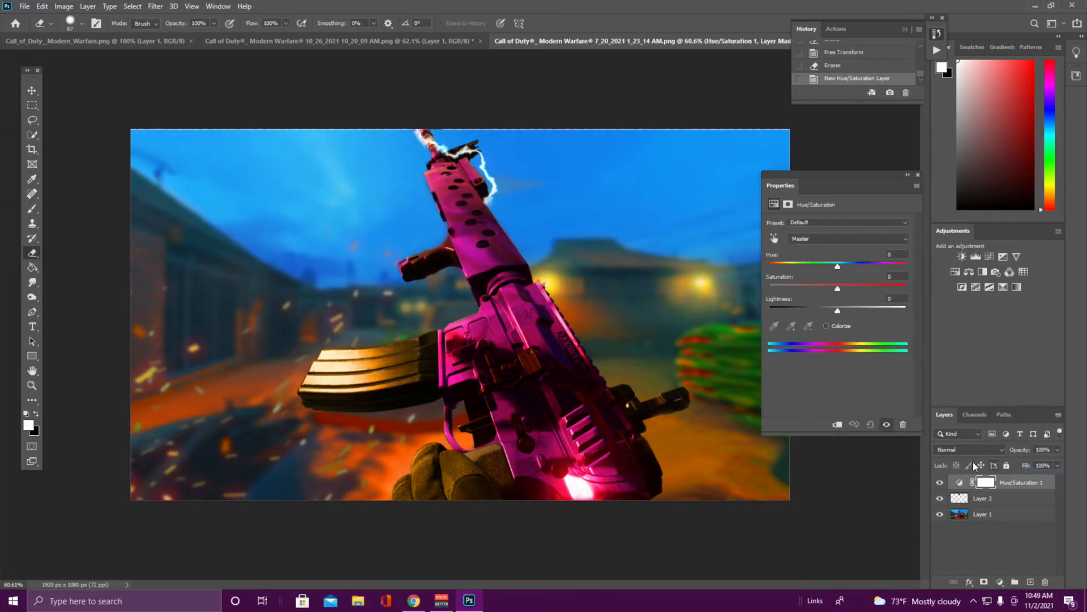
{"action": "left_click", "coordinate": [836, 425]}
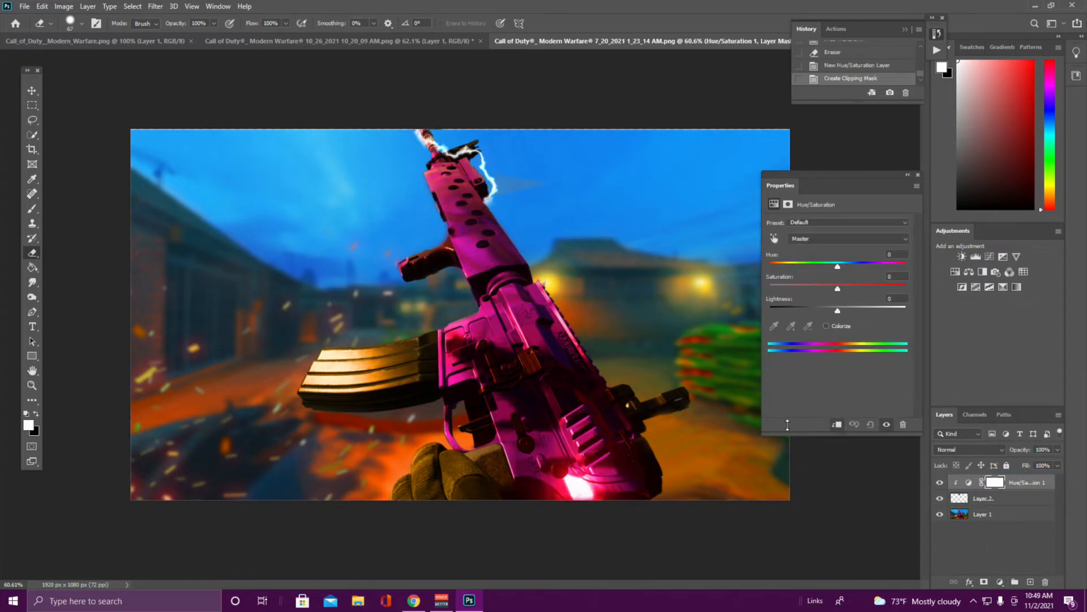
{"action": "left_click", "coordinate": [827, 327]}
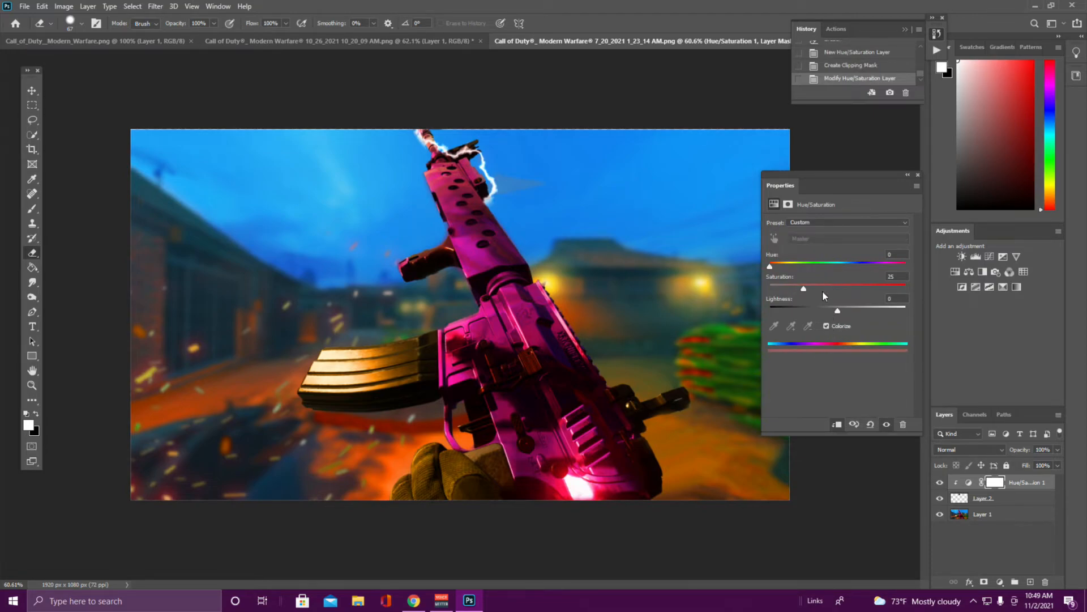
Tint the lightning purple with a hue of about 291 and the saturation raised to its maximum
{"action": "left_click_drag", "start_coordinate": [804, 292], "coordinate": [878, 290]}
{"action": "left_click_drag", "start_coordinate": [771, 267], "coordinate": [873, 266]}
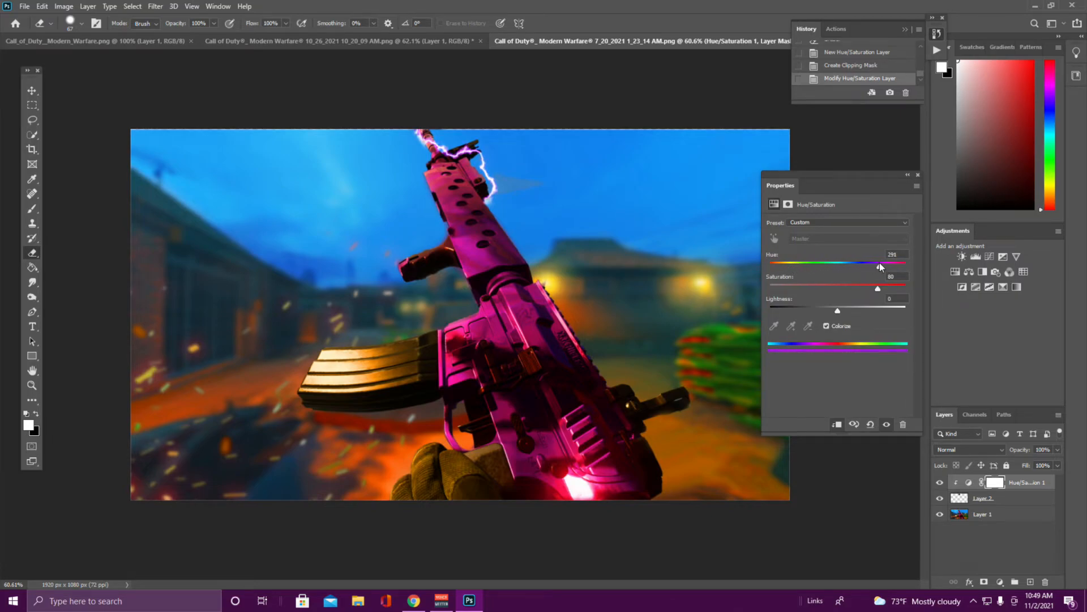
{"action": "left_click_drag", "start_coordinate": [878, 288], "coordinate": [906, 288]}
{"action": "left_click", "coordinate": [918, 175]}
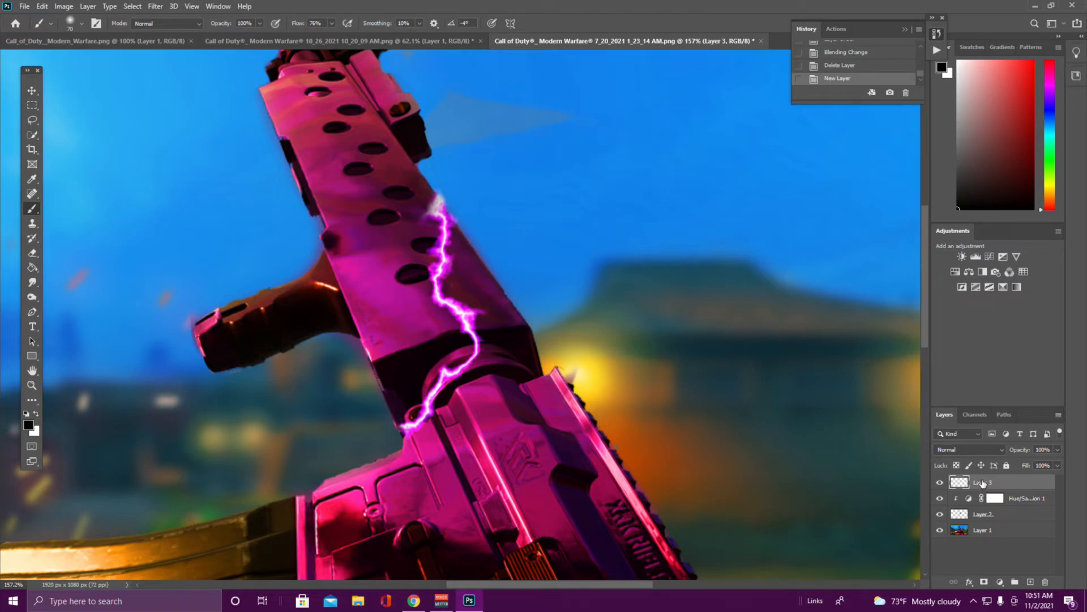
Move the new empty layer between the Hue/Saturation adjustment and the lightning, blend it with Linear Dodge (Add), and make a brush dab
{"action": "left_click_drag", "start_coordinate": [982, 482], "coordinate": [1003, 493]}
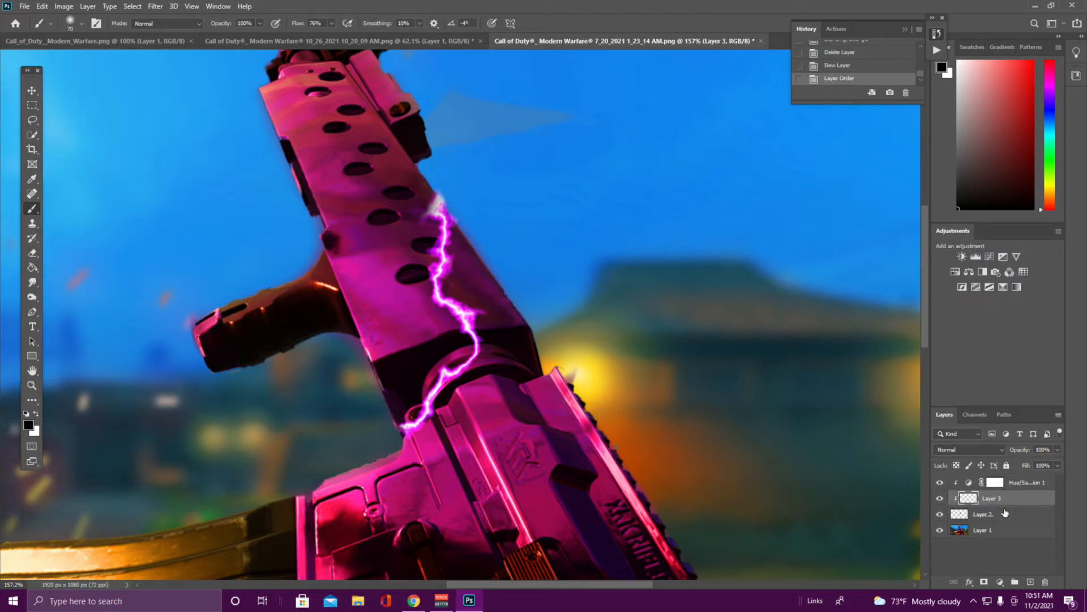
{"action": "left_click", "coordinate": [994, 452]}
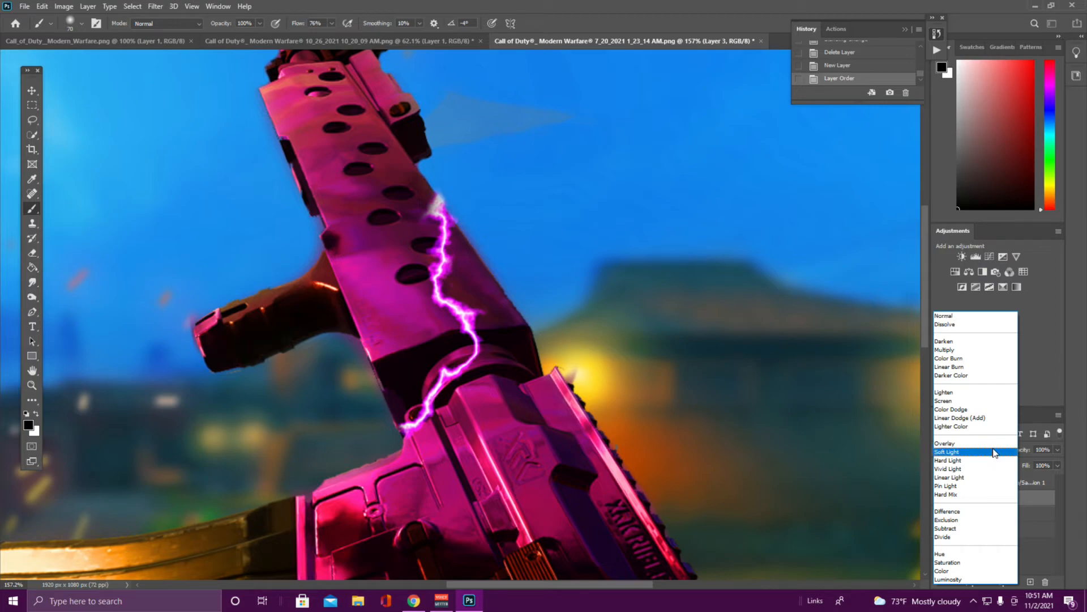
{"action": "left_click", "coordinate": [947, 419]}
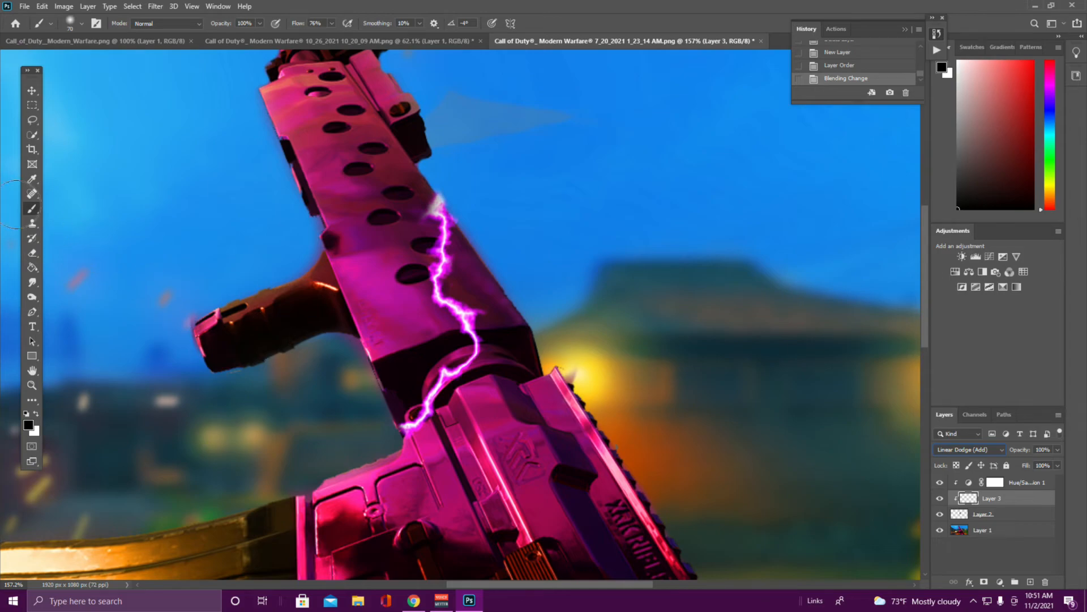
{"action": "left_click", "coordinate": [17, 205]}
{"action": "scroll", "coordinate": [480, 409], "scroll_direction": "up", "scroll_amount": 1}
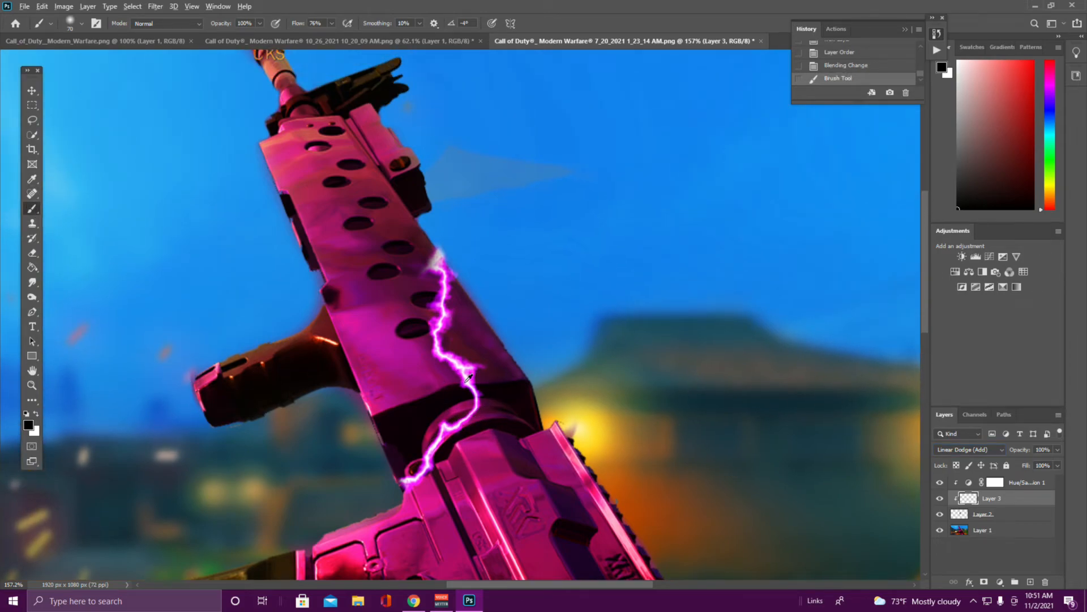
Sample the magenta from the lightning and brush a soft glow along the whole strand on the Linear Dodge (Add) layer
{"action": "left_click", "coordinate": [476, 371], "text": "alt"}
{"action": "scroll", "coordinate": [474, 373], "scroll_direction": "up", "scroll_amount": 4}
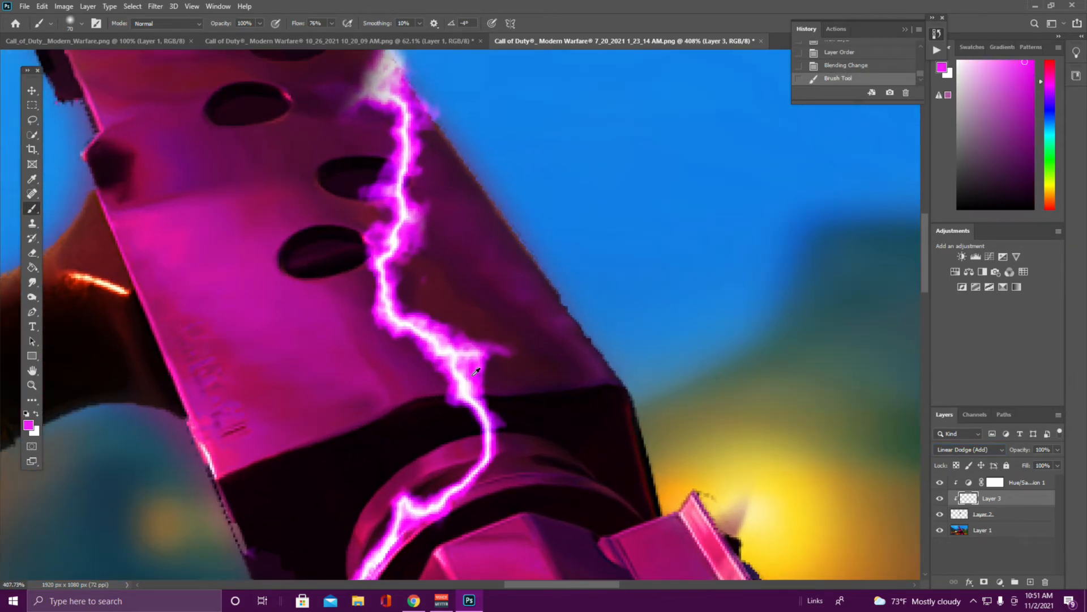
{"action": "scroll", "coordinate": [475, 372], "scroll_direction": "down", "scroll_amount": 8}
{"action": "left_click_drag", "start_coordinate": [381, 188], "coordinate": [402, 130]}
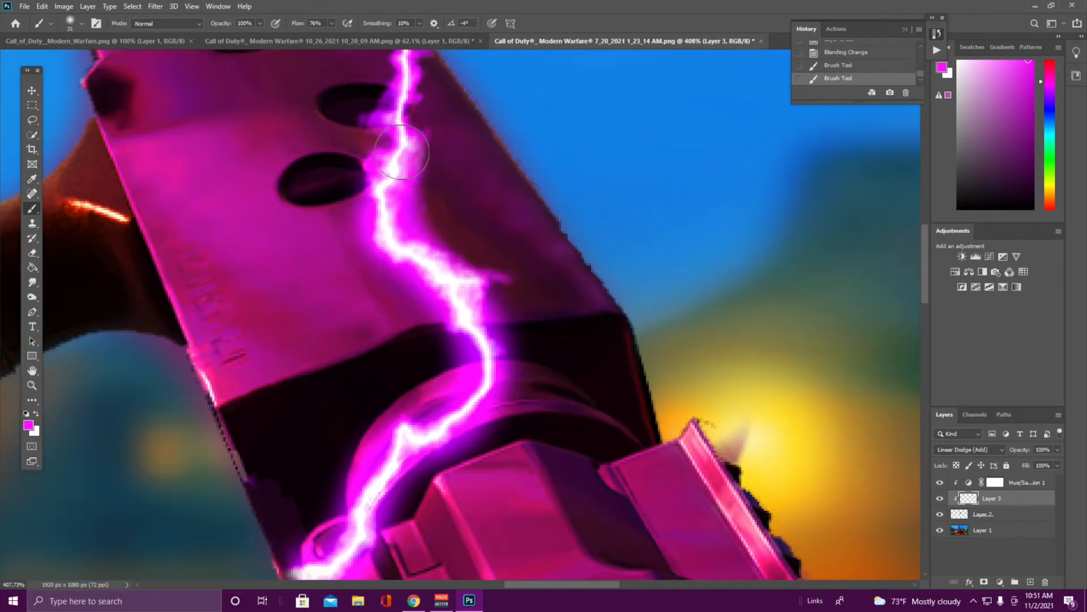
{"action": "scroll", "coordinate": [397, 138], "scroll_direction": "up", "scroll_amount": 1}
{"action": "left_click_drag", "start_coordinate": [401, 194], "coordinate": [400, 111]}
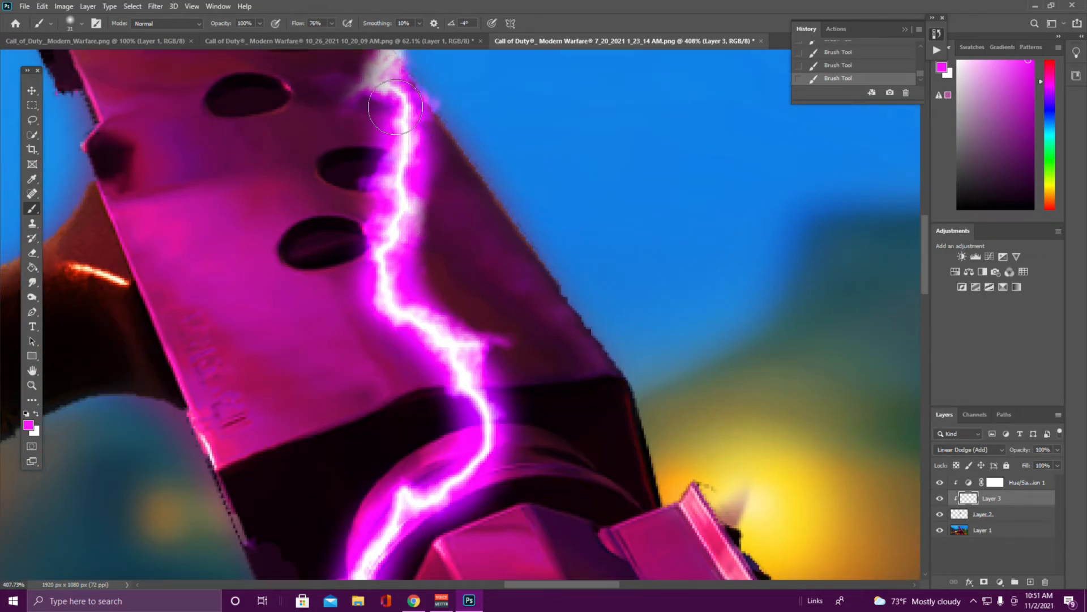
{"action": "scroll", "coordinate": [398, 113], "scroll_direction": "up", "scroll_amount": 1}
{"action": "scroll", "coordinate": [390, 139], "scroll_direction": "down", "scroll_amount": 16}
{"action": "scroll", "coordinate": [488, 305], "scroll_direction": "up", "scroll_amount": 15}
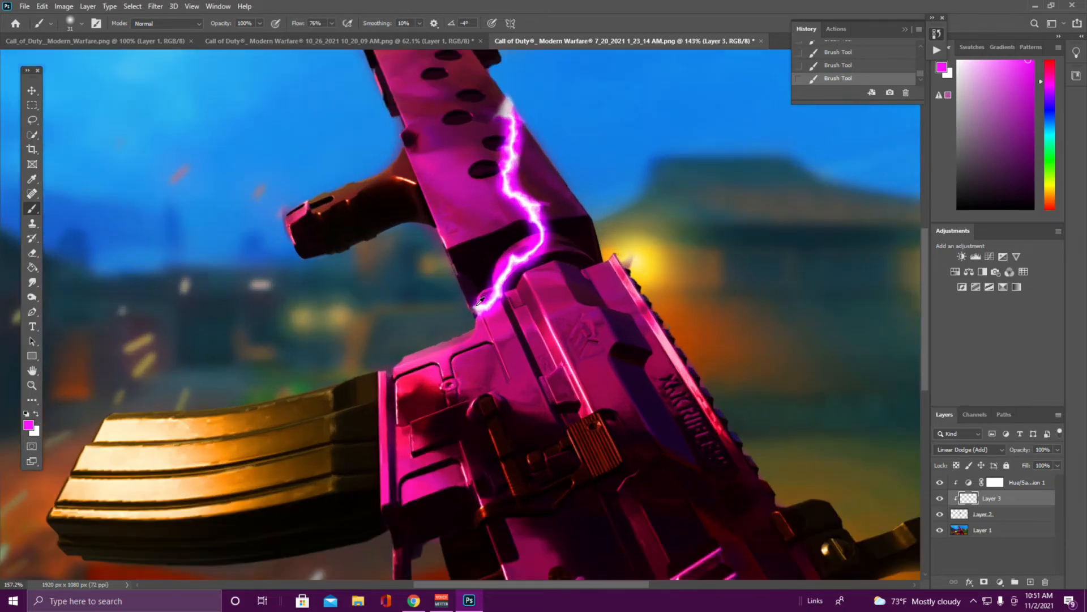
{"action": "scroll", "coordinate": [488, 306], "scroll_direction": "up", "scroll_amount": 1}
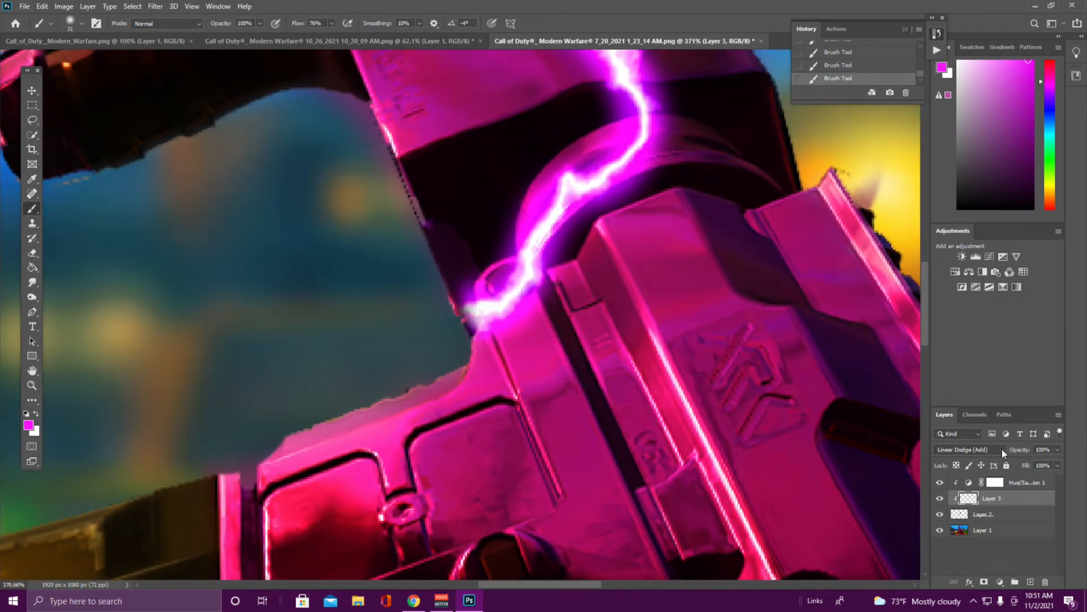
{"action": "left_click", "coordinate": [1001, 450]}
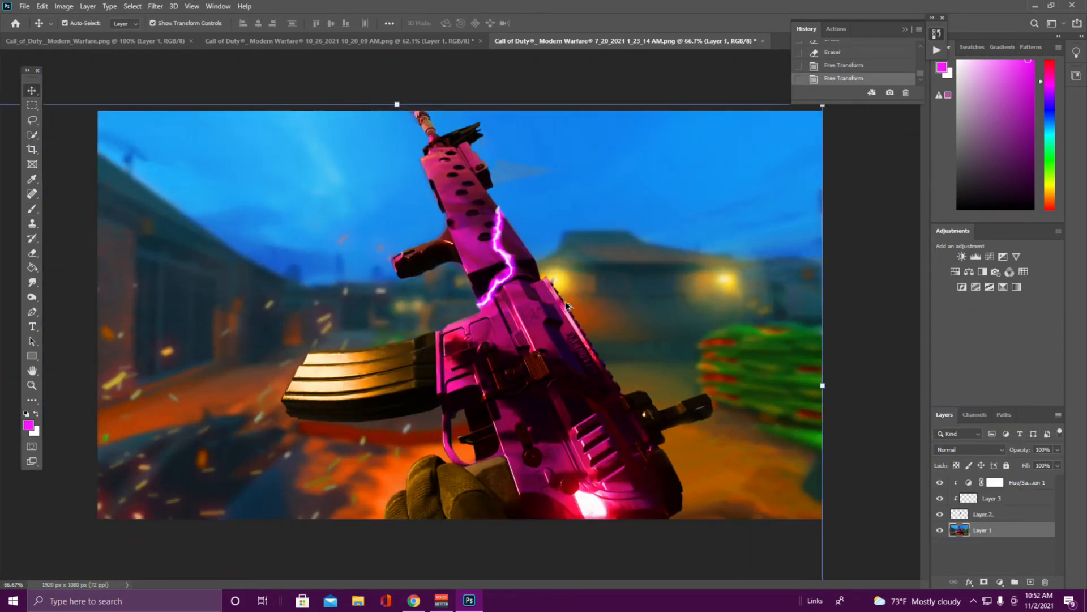
{"action": "scroll", "coordinate": [567, 305], "scroll_direction": "up", "scroll_amount": 1}
{"action": "left_click", "coordinate": [512, 250]}
{"action": "left_click_drag", "start_coordinate": [537, 166], "coordinate": [542, 182]}
{"action": "left_click", "coordinate": [542, 24]}
{"action": "left_click", "coordinate": [568, 68]}
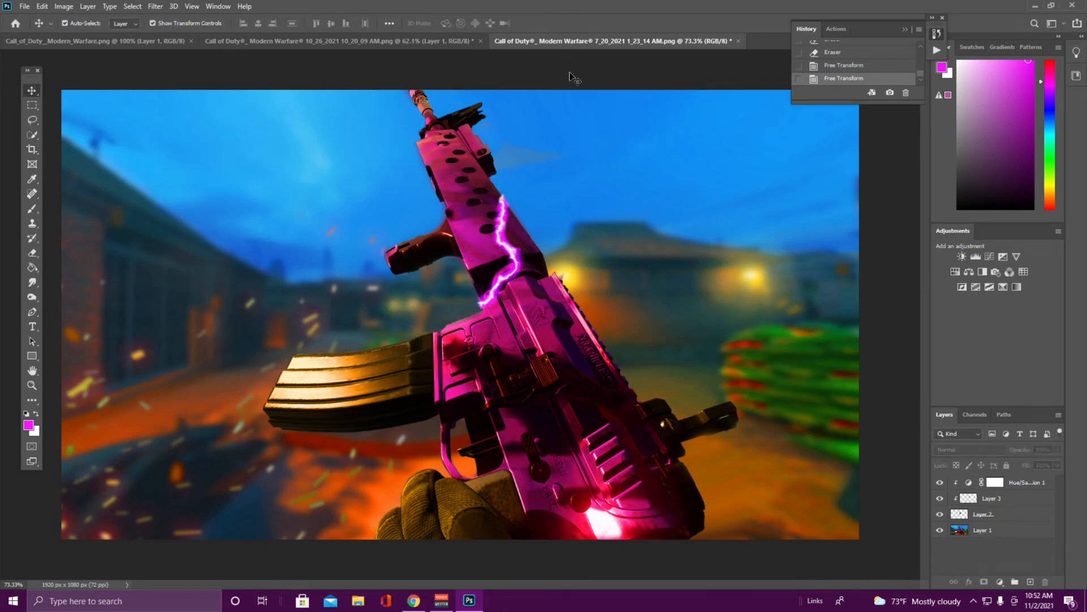
Merge the lightning, its glow layer and the Hue/Saturation adjustment, and blend the merged layer with Linear Dodge (Add)
{"action": "left_click", "coordinate": [1015, 517]}
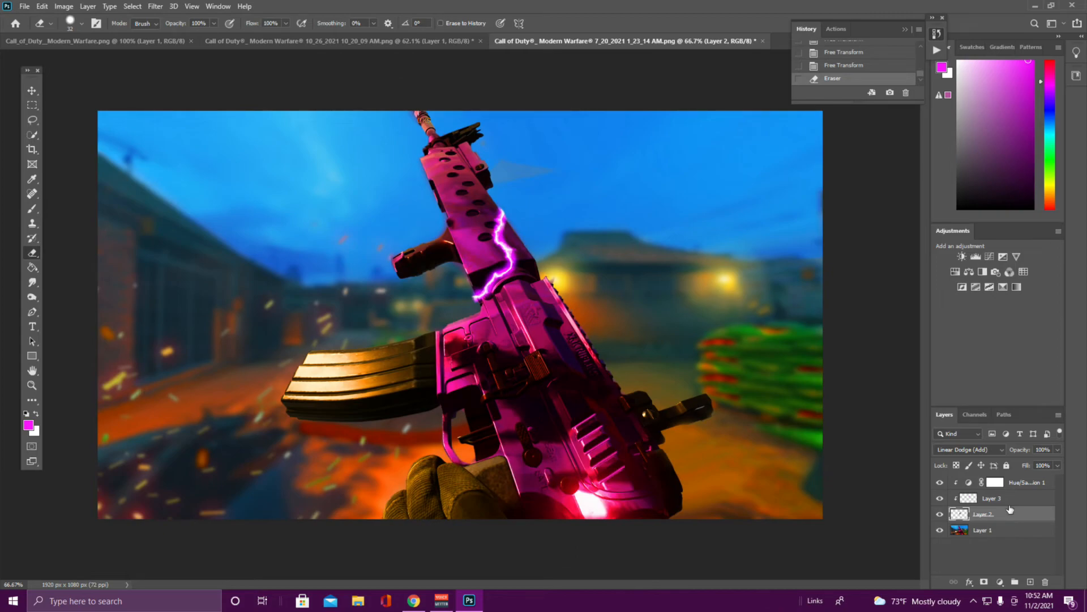
{"action": "left_click", "coordinate": [1014, 486], "text": "shift"}
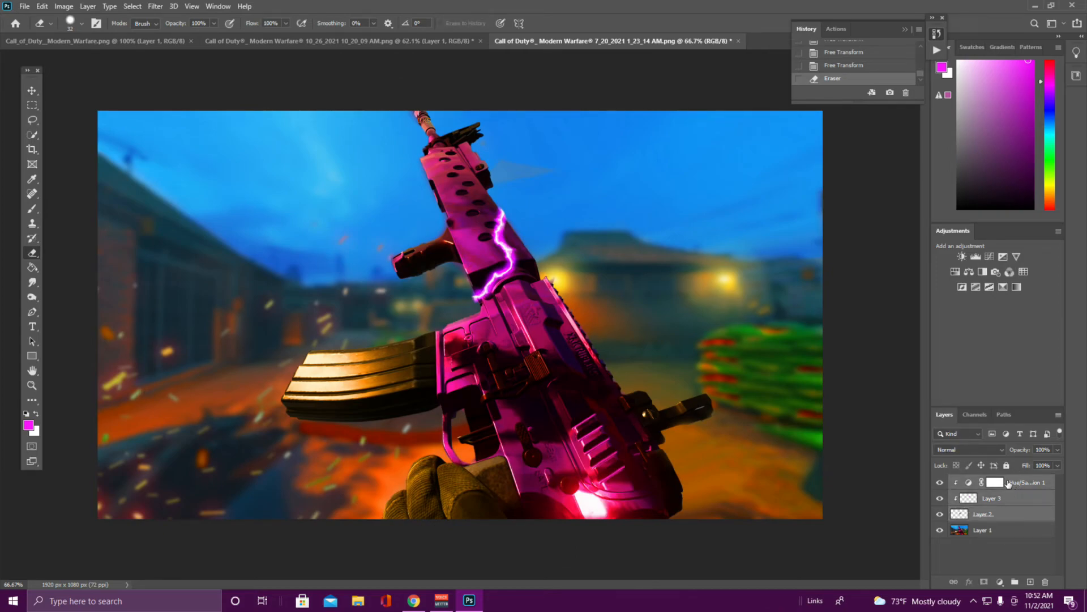
{"action": "right_click", "coordinate": [1010, 485]}
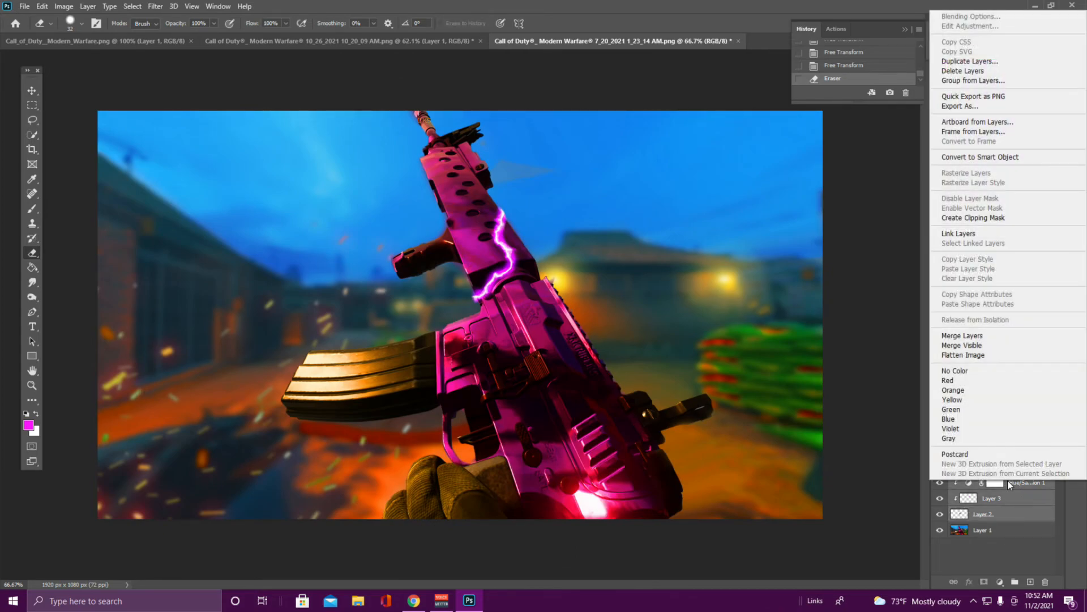
{"action": "left_click", "coordinate": [970, 336]}
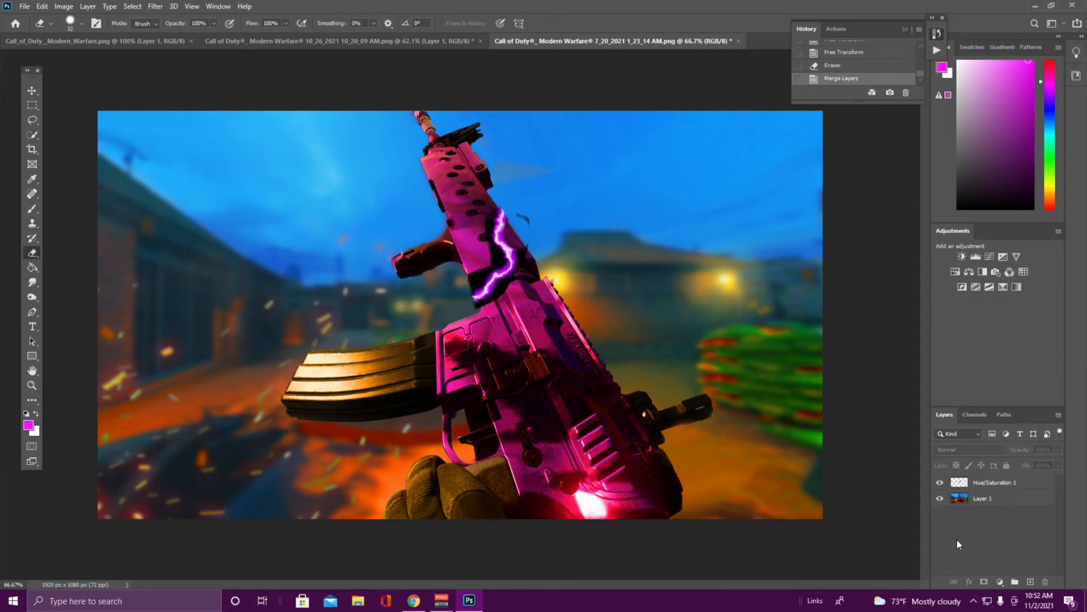
{"action": "left_click", "coordinate": [996, 449]}
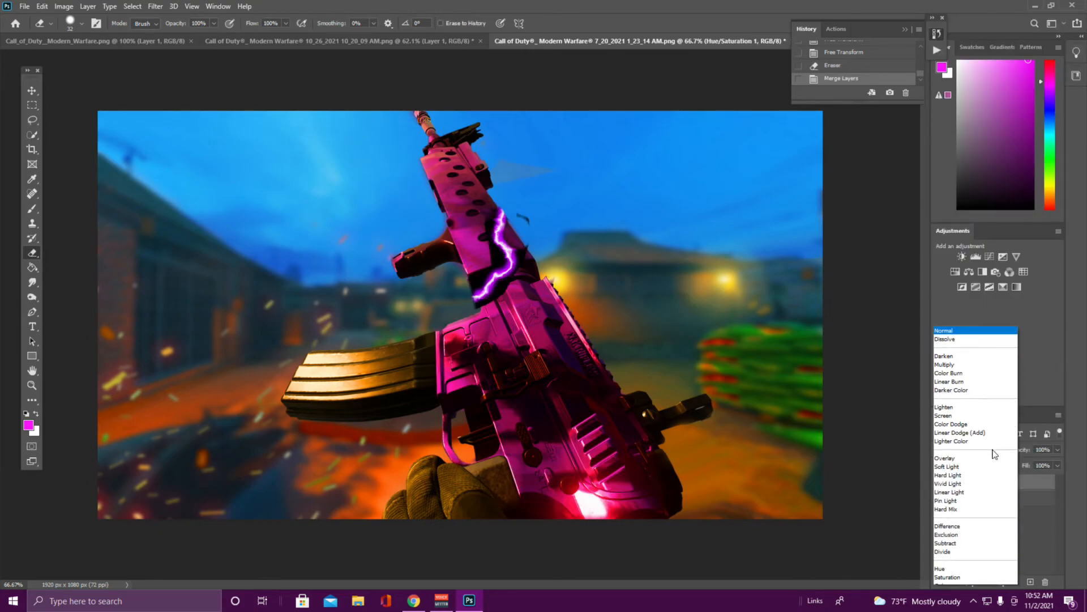
{"action": "left_click", "coordinate": [968, 416]}
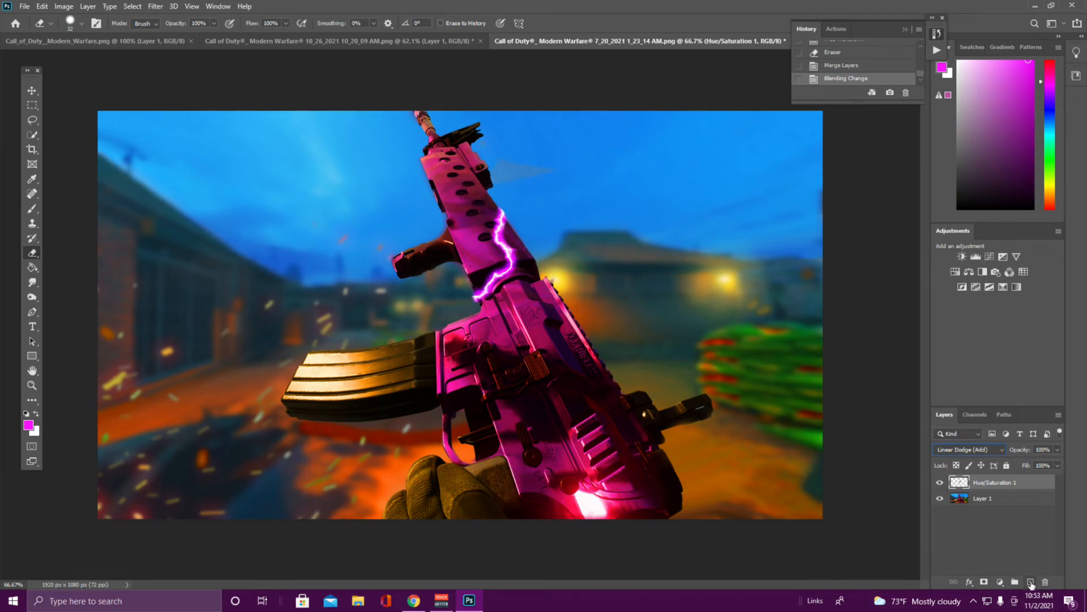
Add a new empty layer above the merged lightning and render Clouds and Difference Clouds on it
{"action": "left_click", "coordinate": [1031, 584]}
{"action": "left_click", "coordinate": [155, 6]}
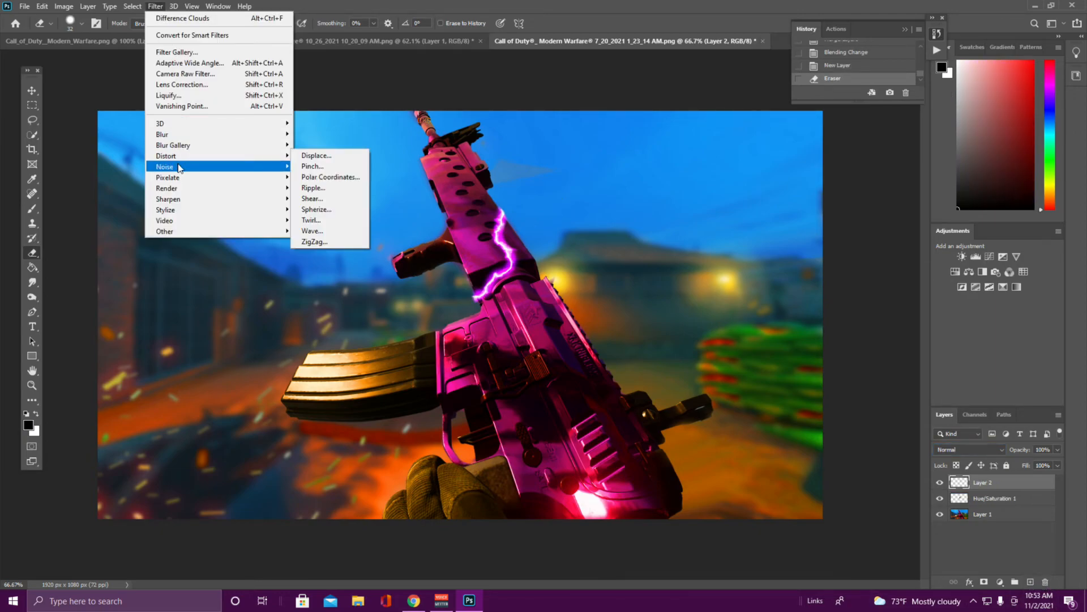
{"action": "mouse_move", "coordinate": [197, 188]}
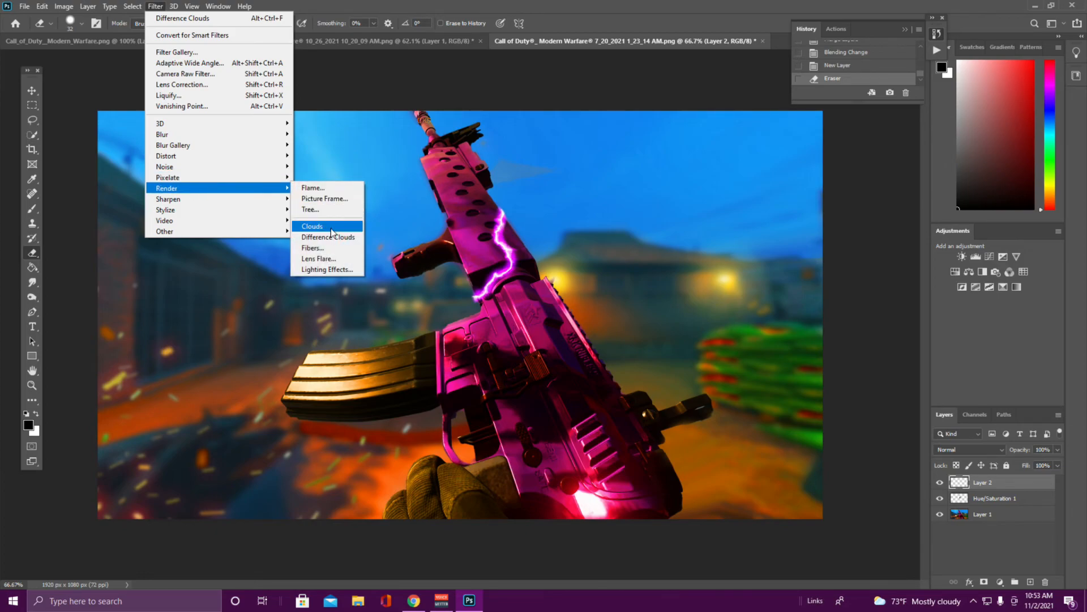
{"action": "left_click", "coordinate": [332, 228]}
{"action": "left_click", "coordinate": [155, 6]}
{"action": "left_click", "coordinate": [329, 237]}
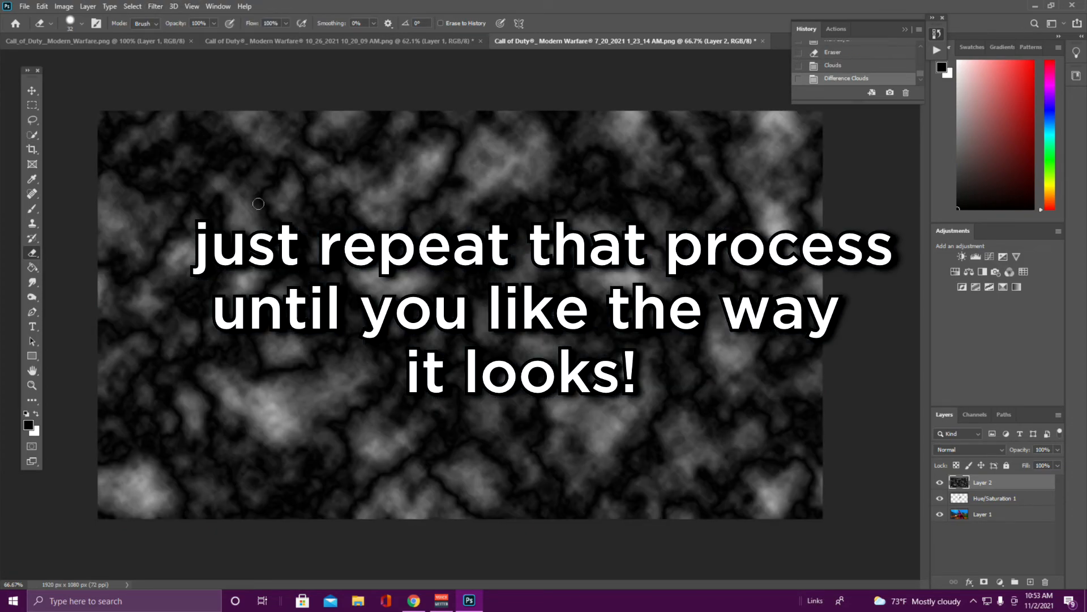
Invert the rendered clouds and raise the black input level in Levels until only white lightning strands stand out on black
{"action": "key", "text": "ctrl+i"}
{"action": "key", "text": "ctrl+l"}
{"action": "left_click_drag", "start_coordinate": [435, 242], "coordinate": [563, 242]}
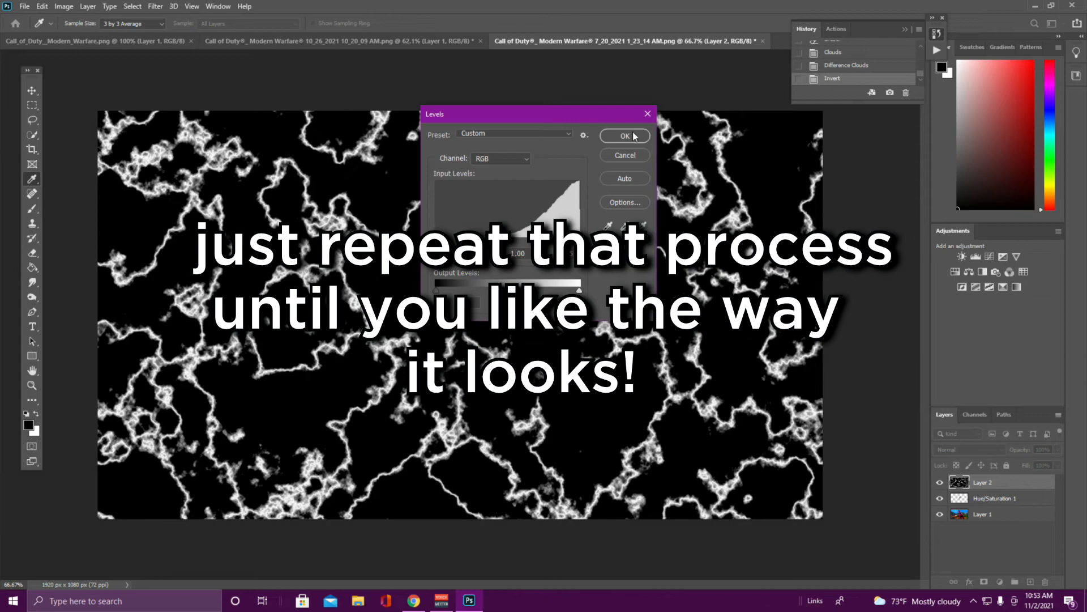
{"action": "left_click", "coordinate": [625, 136]}
Lasso one lightning strand over the gun's upper barrel, invert the selection and clear the rest of the layer
{"action": "left_click", "coordinate": [32, 121]}
{"action": "mouse_move", "coordinate": [451, 143]}
{"action": "left_mouse_down"}
{"action": "mouse_move", "coordinate": [384, 227]}
{"action": "mouse_move", "coordinate": [420, 225]}
{"action": "mouse_move", "coordinate": [474, 166]}
{"action": "mouse_move", "coordinate": [453, 136]}
{"action": "left_mouse_up"}
{"action": "key", "text": "ctrl+shift+i"}
{"action": "key", "text": "Delete"}
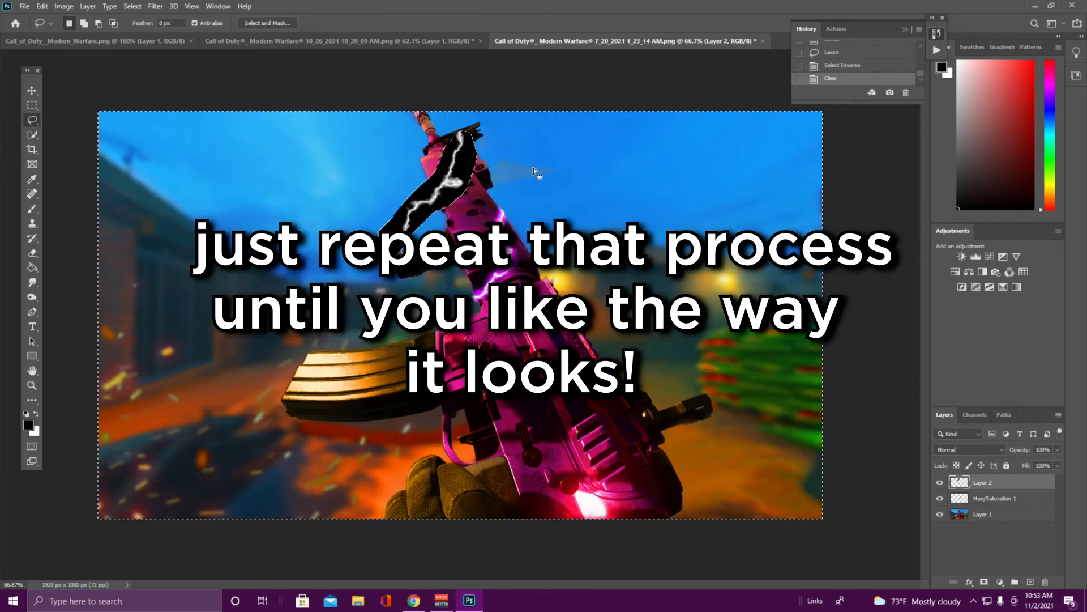